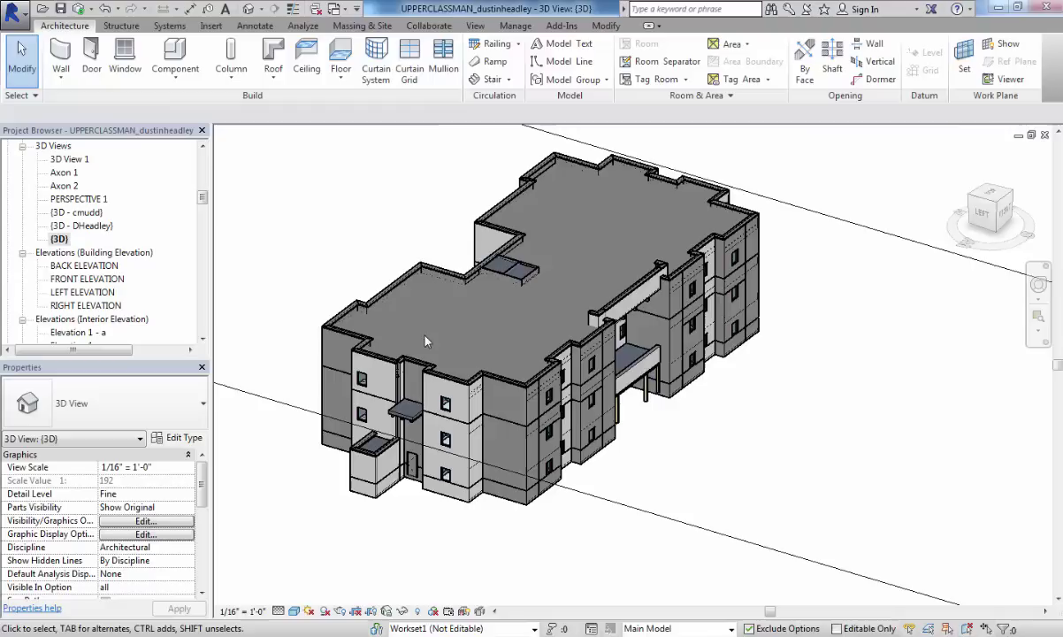
Open Revit's DWG Export dialog for the 3D view via Export > CAD Formats > DWG.
click(19, 17)
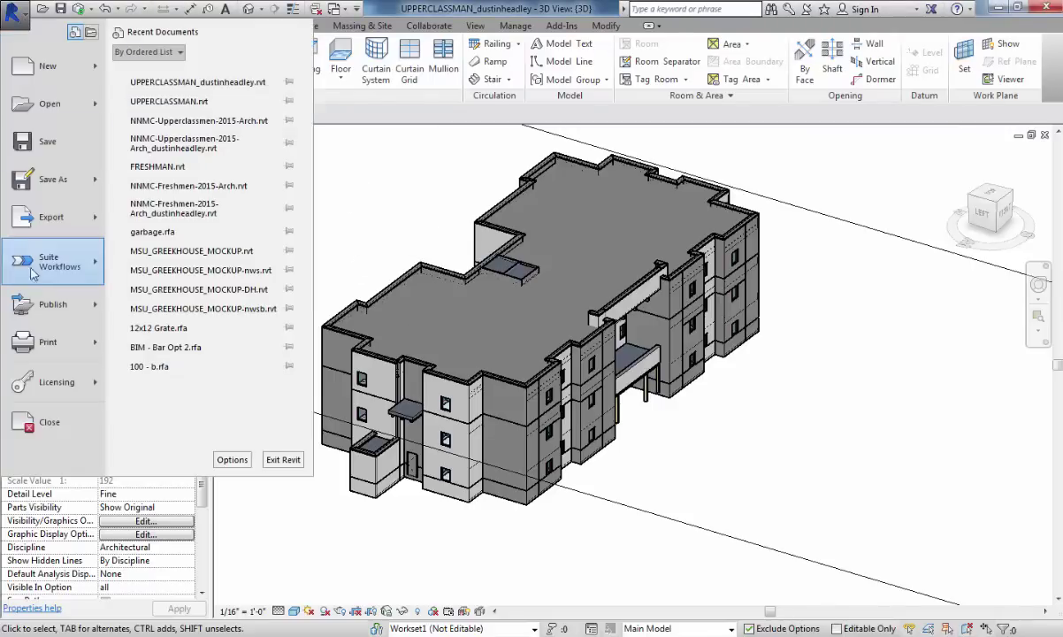
click(80, 225)
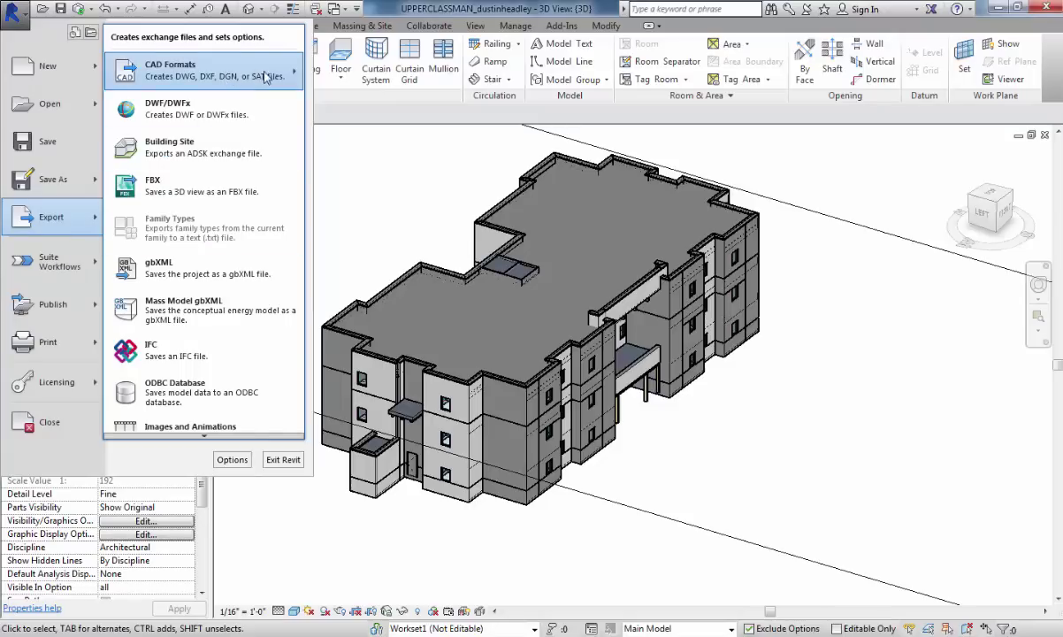
mouse_move(266, 78)
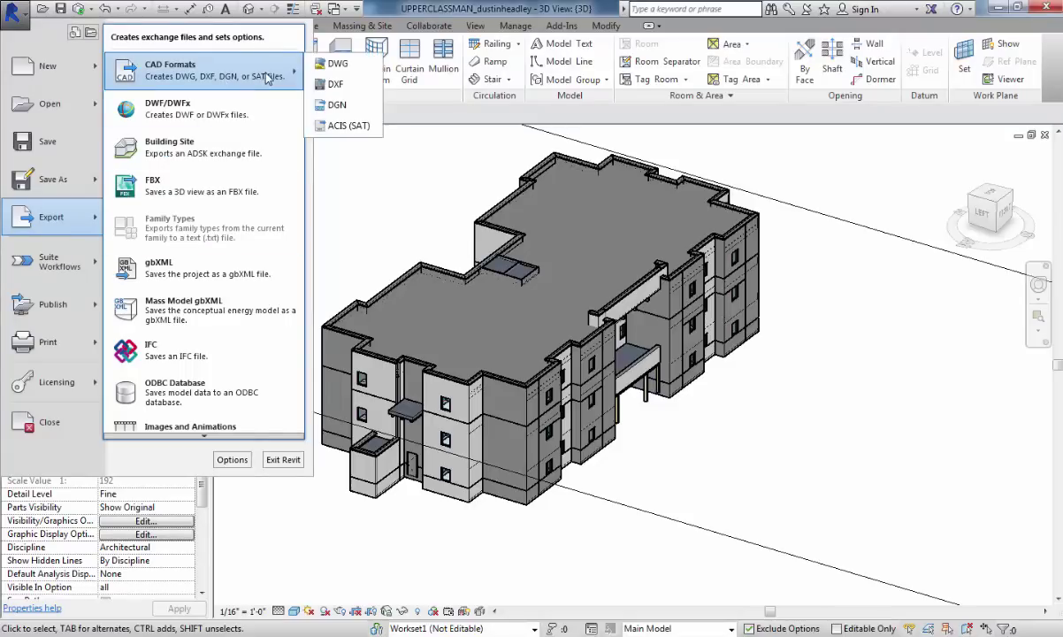
click(340, 64)
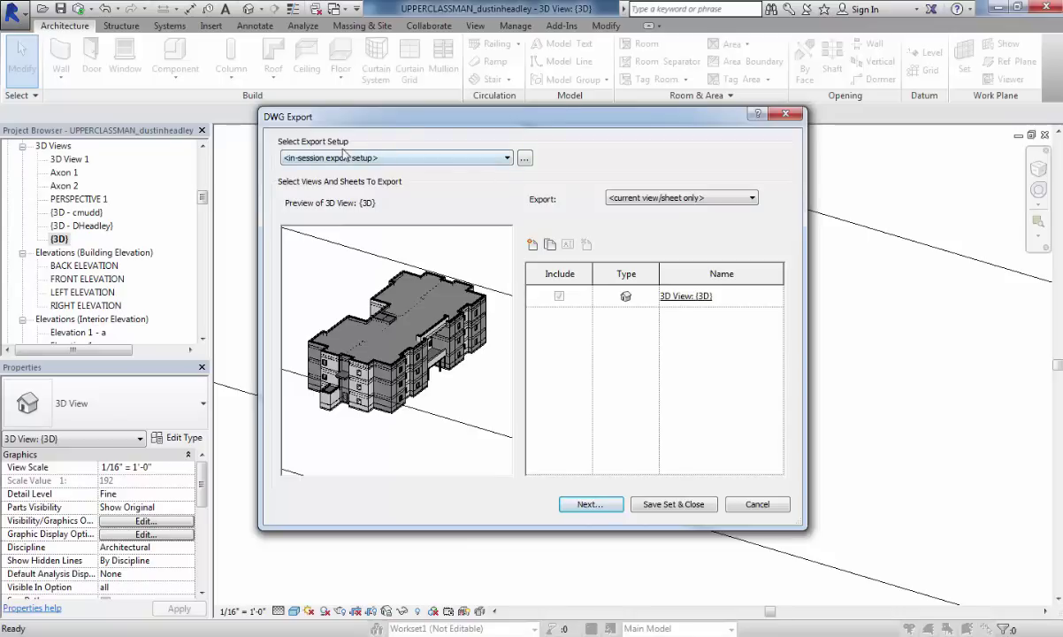
In the export setup's Solids tab, switch solid export from polymesh to ACIS solids.
click(524, 158)
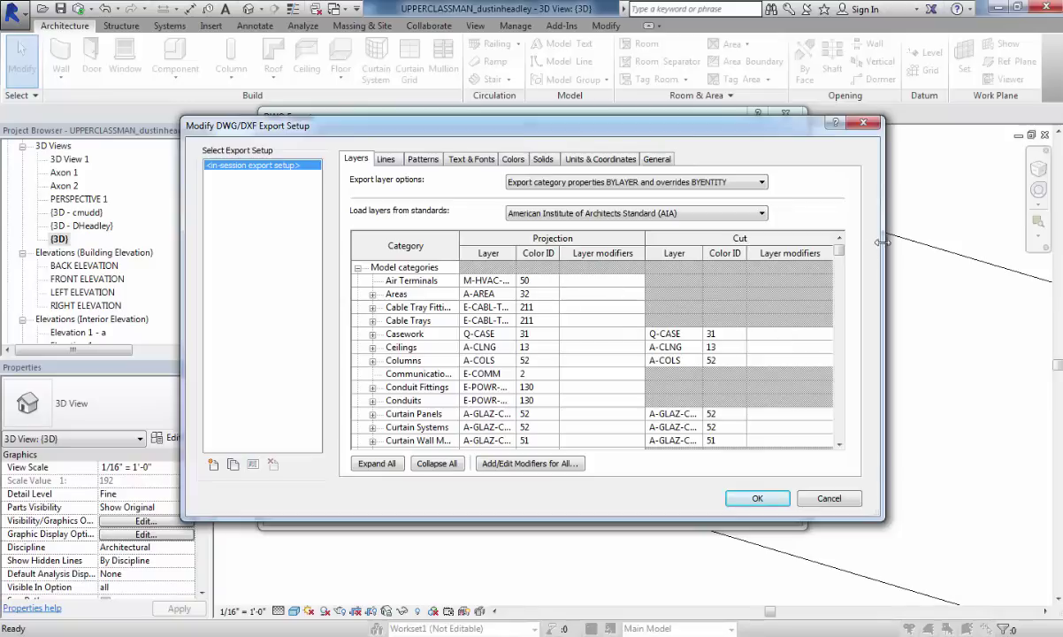
mouse_move(839, 250)
mouse_down()
mouse_move(843, 300)
mouse_move(840, 251)
mouse_up()
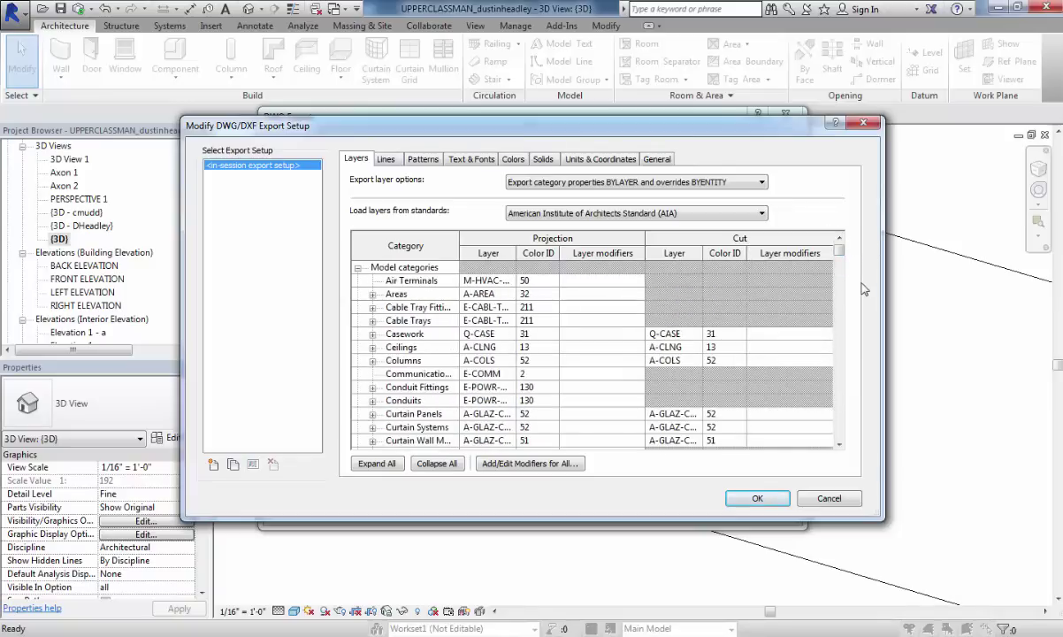
click(544, 162)
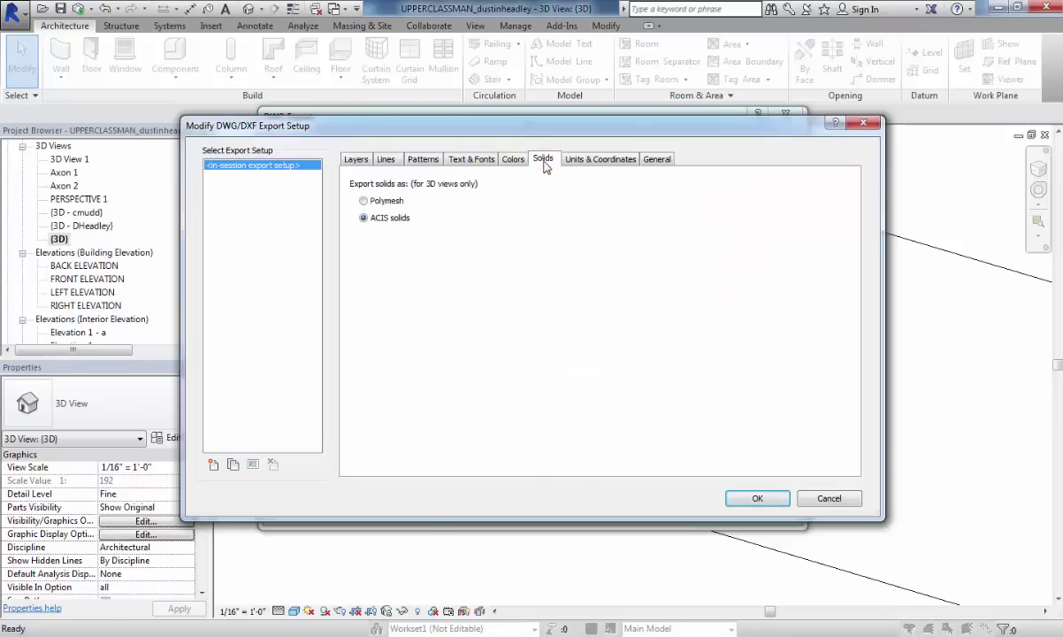
click(365, 203)
click(364, 220)
Confirm the setup and save the export as 'ForRhino' in AutoCAD 2013 DWG format.
click(757, 500)
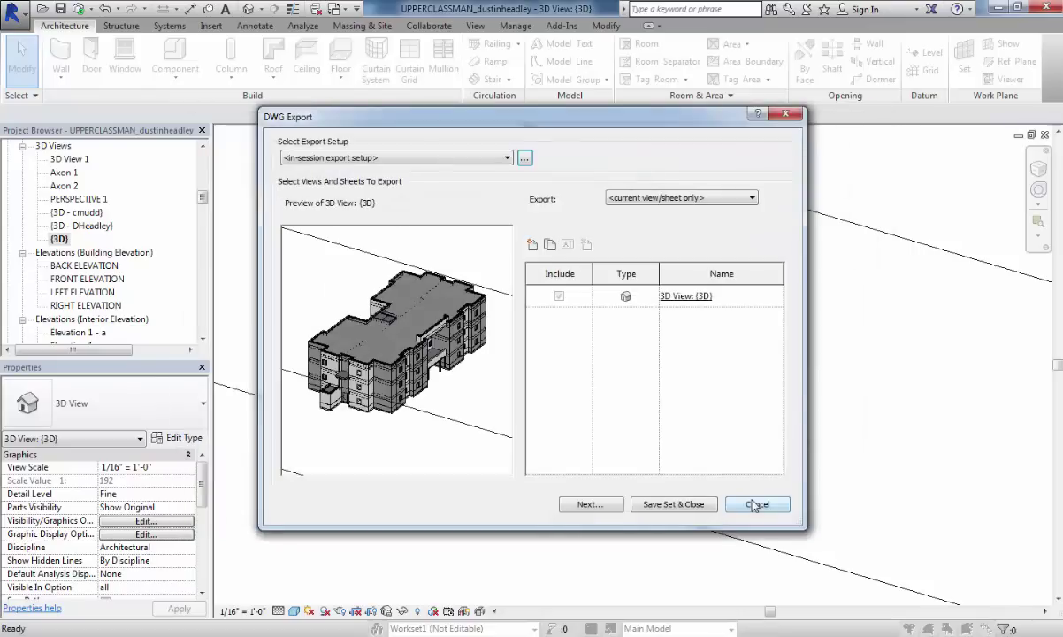
click(594, 506)
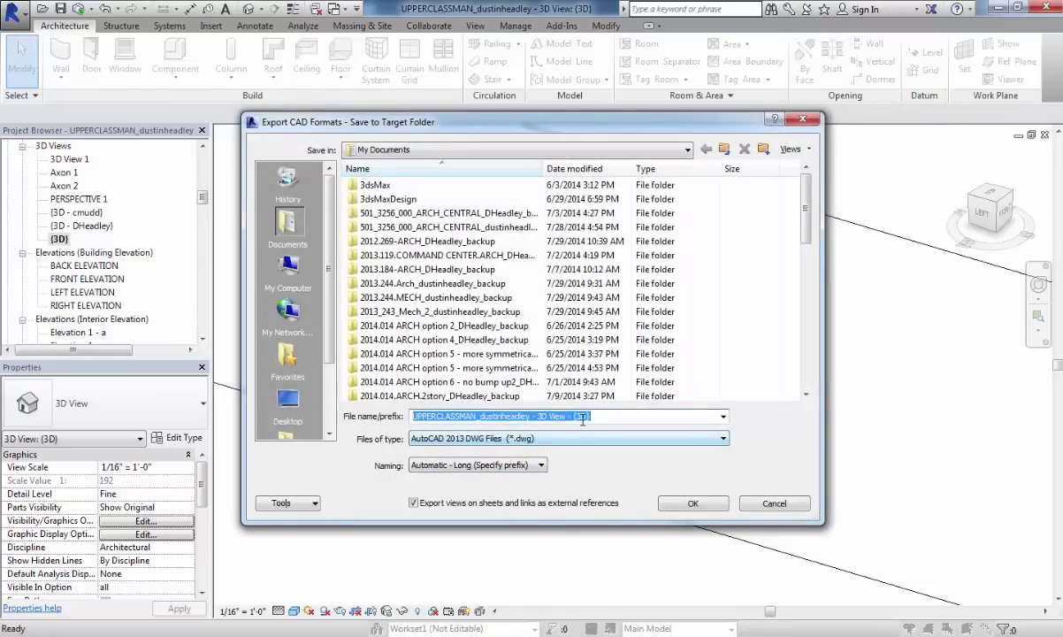
drag(600, 416, 411, 416)
text(ForRhino)
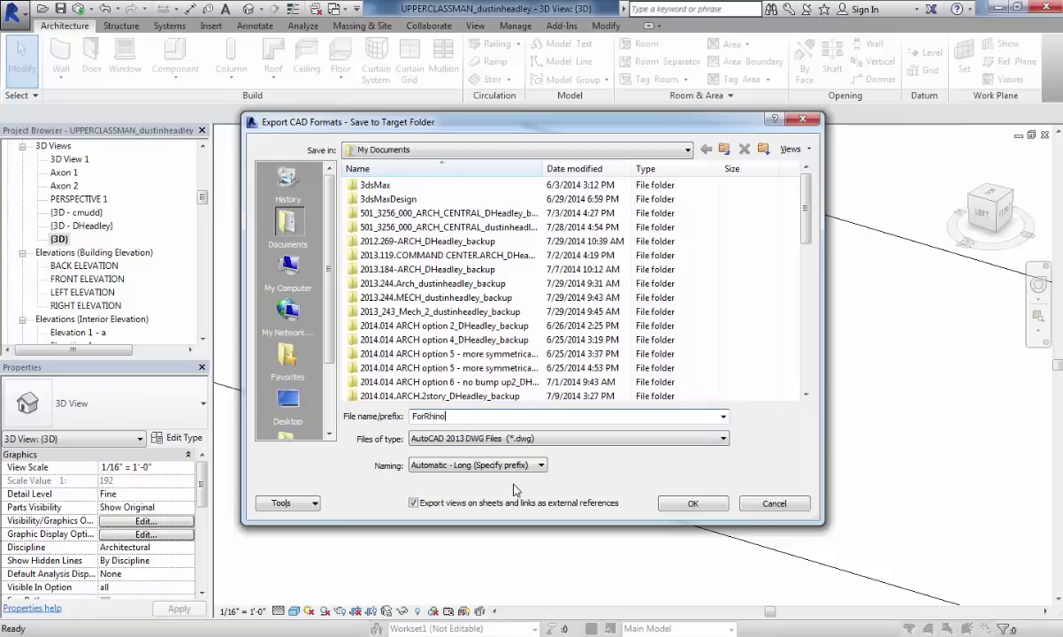
key(Tab)
click(453, 439)
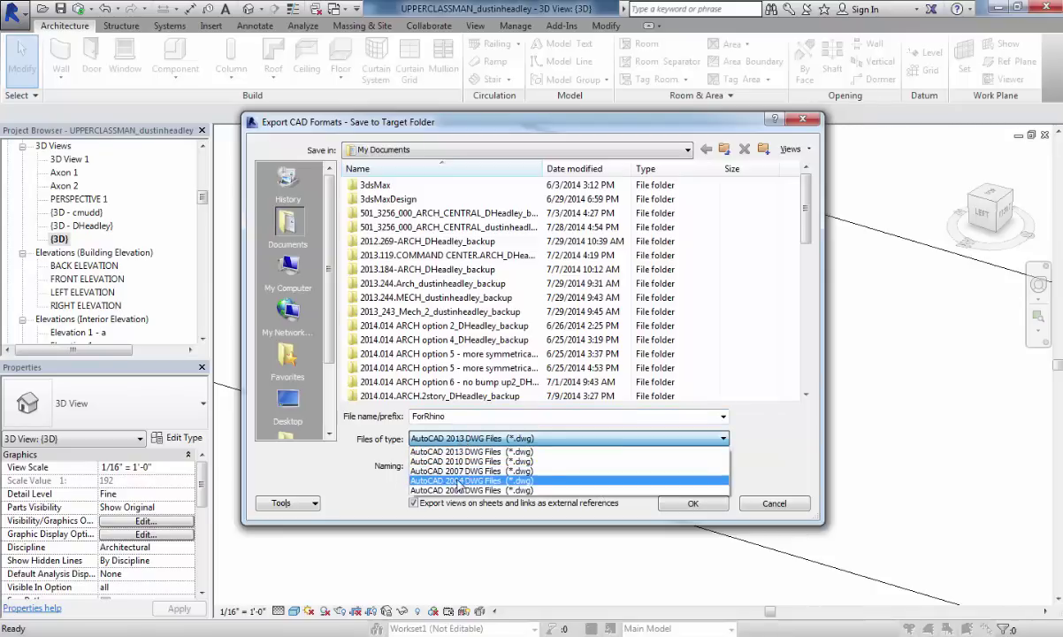
click(659, 452)
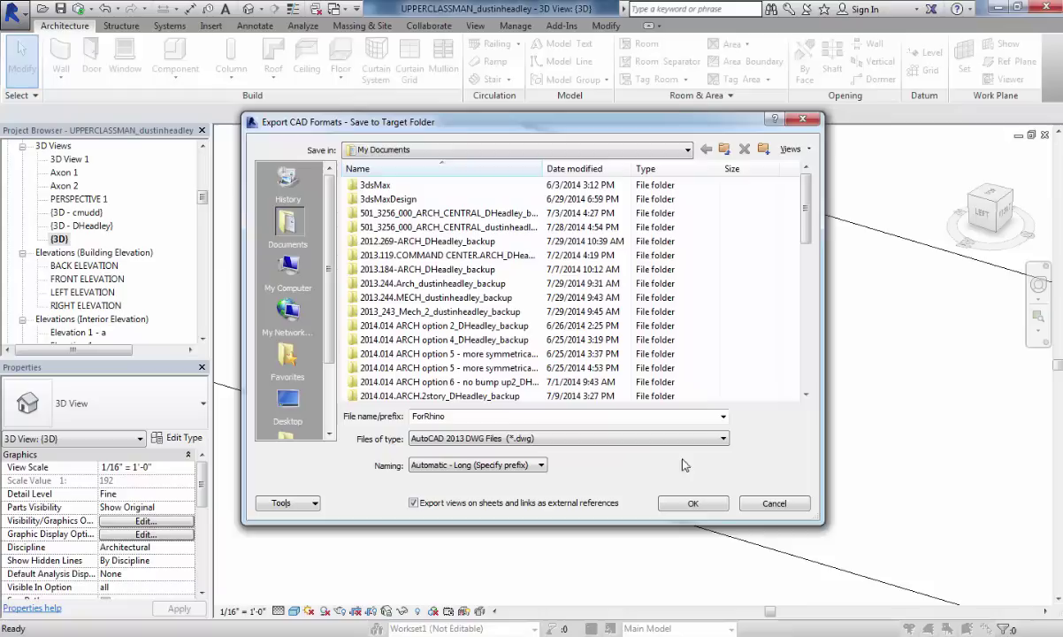
click(694, 504)
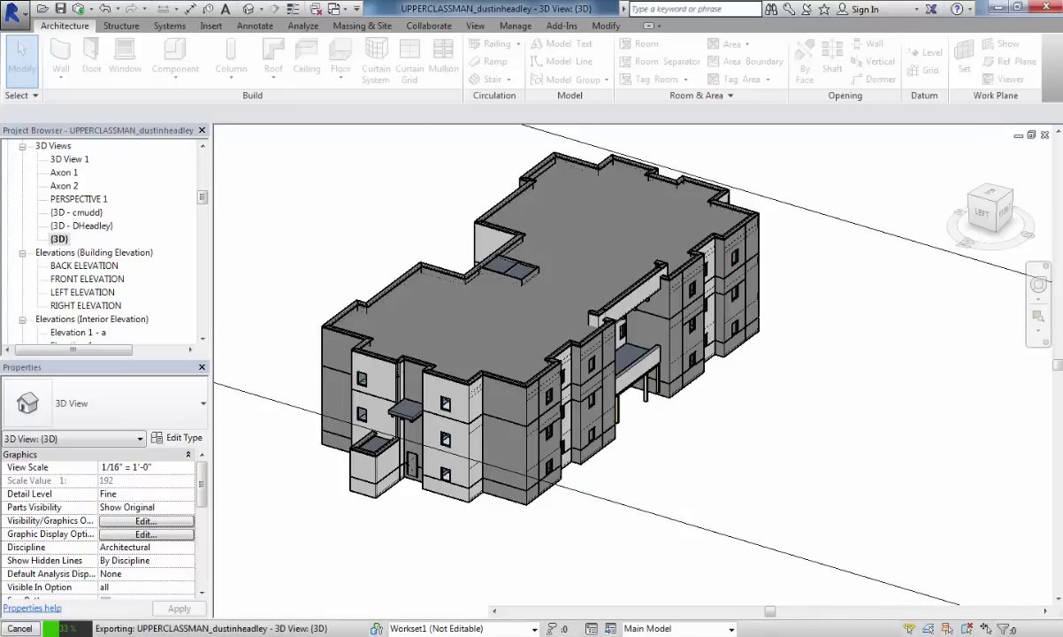
Switch to Rhino and set the document's model units to Feet.
click(416, 531)
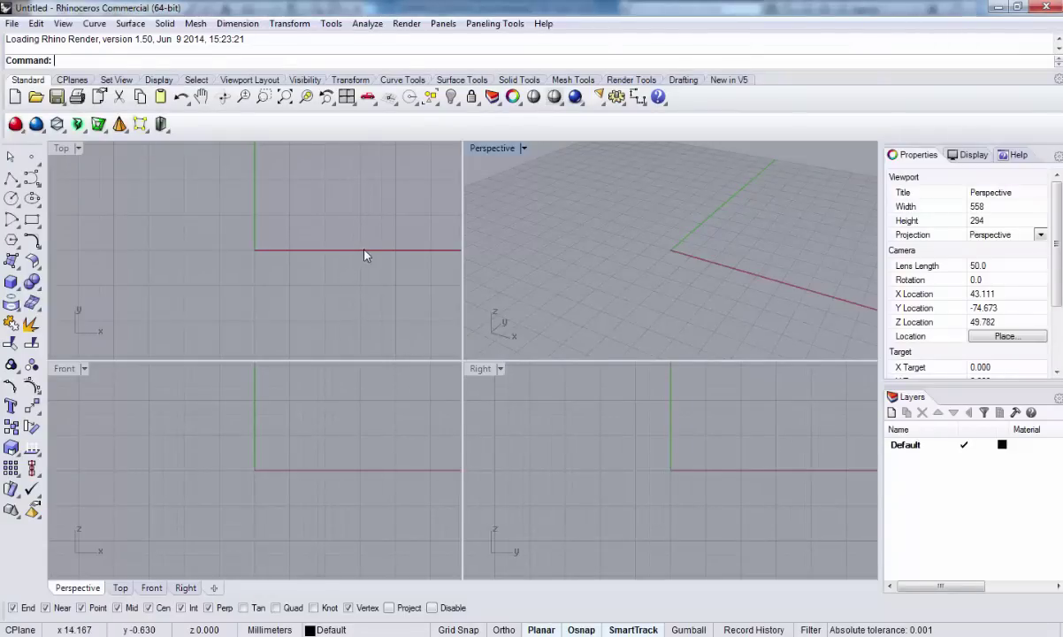
click(617, 96)
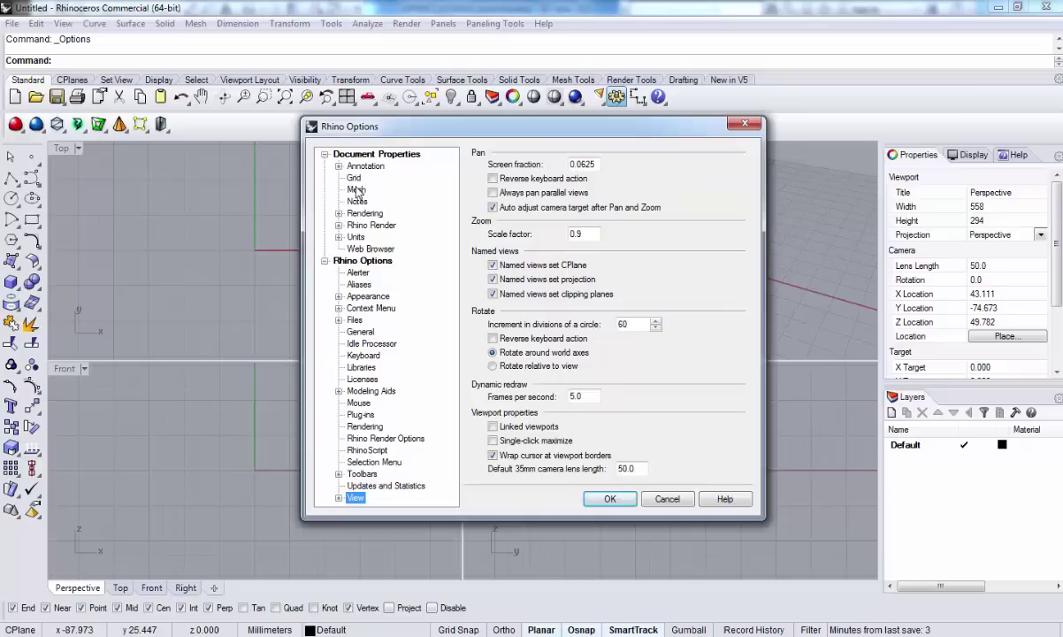
click(355, 236)
click(593, 179)
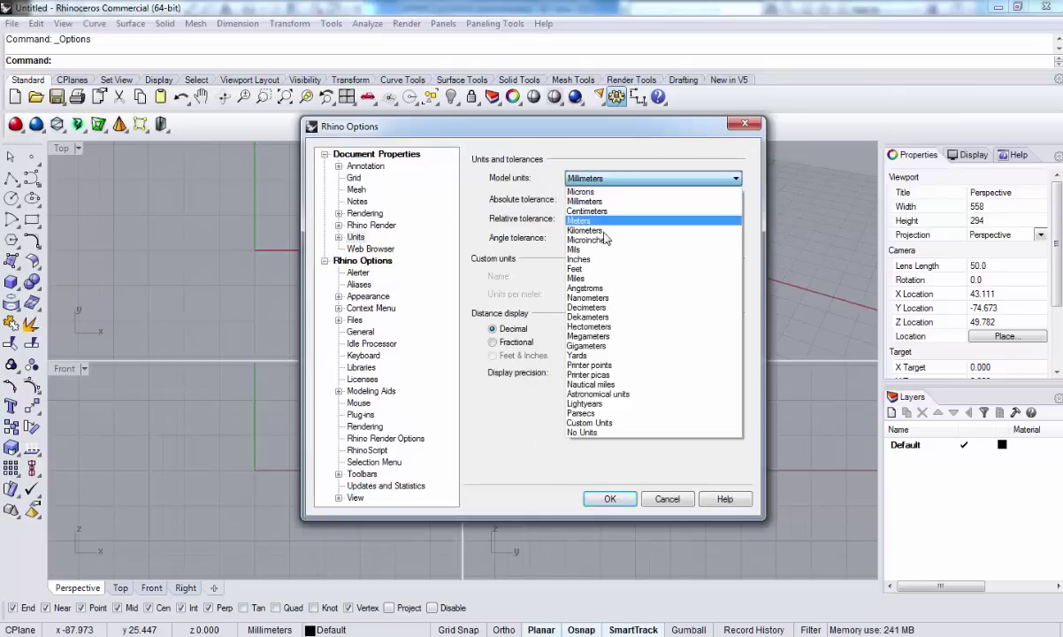
click(591, 268)
click(610, 498)
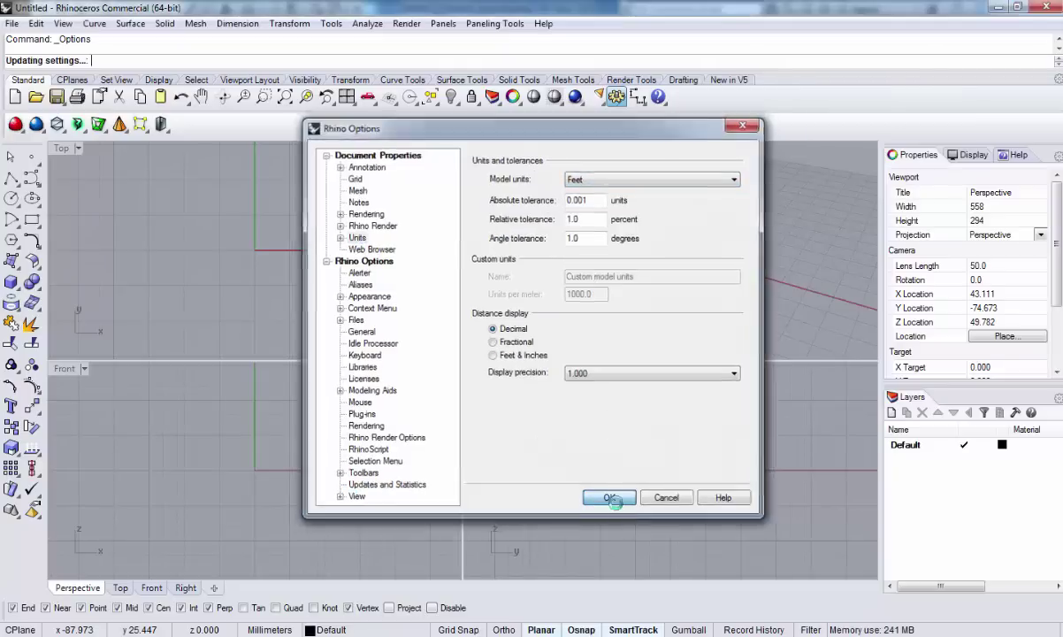
Tighten the absolute tolerance to 0.000001 in the document options.
click(617, 96)
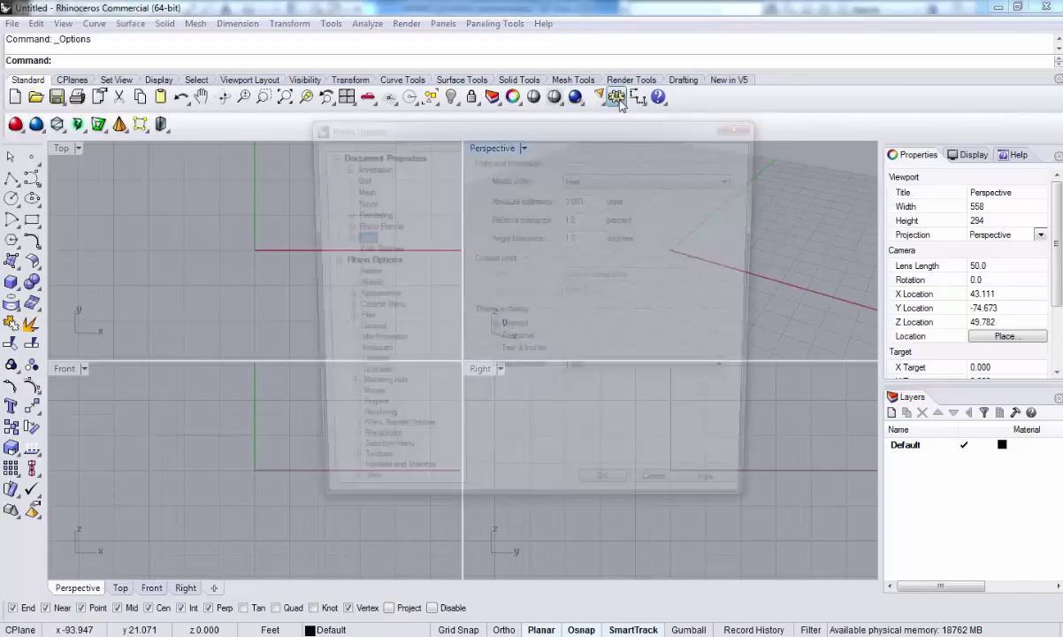
click(576, 199)
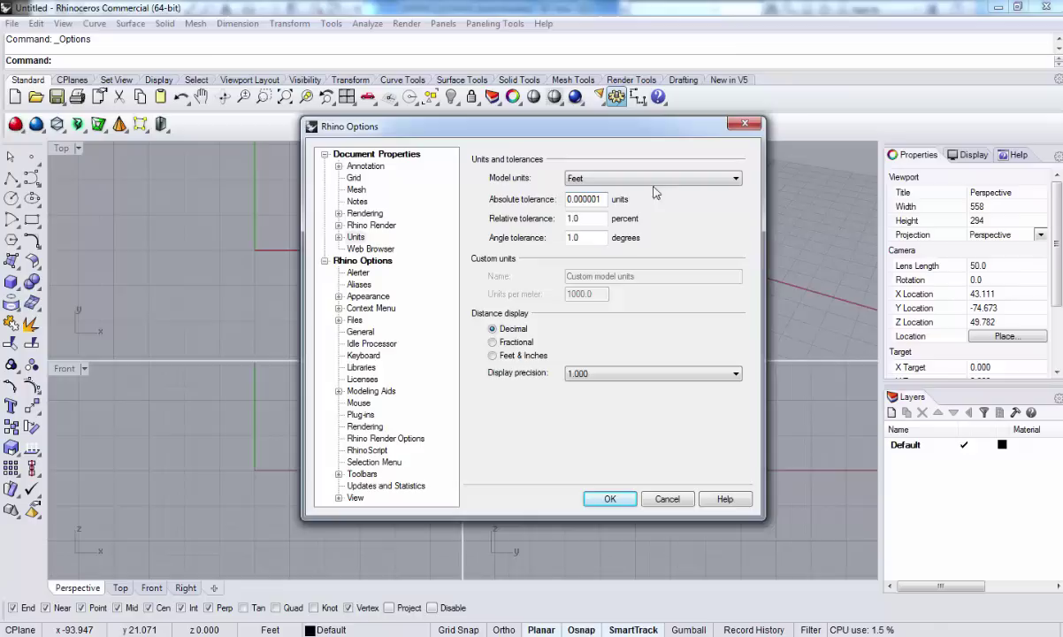
click(610, 498)
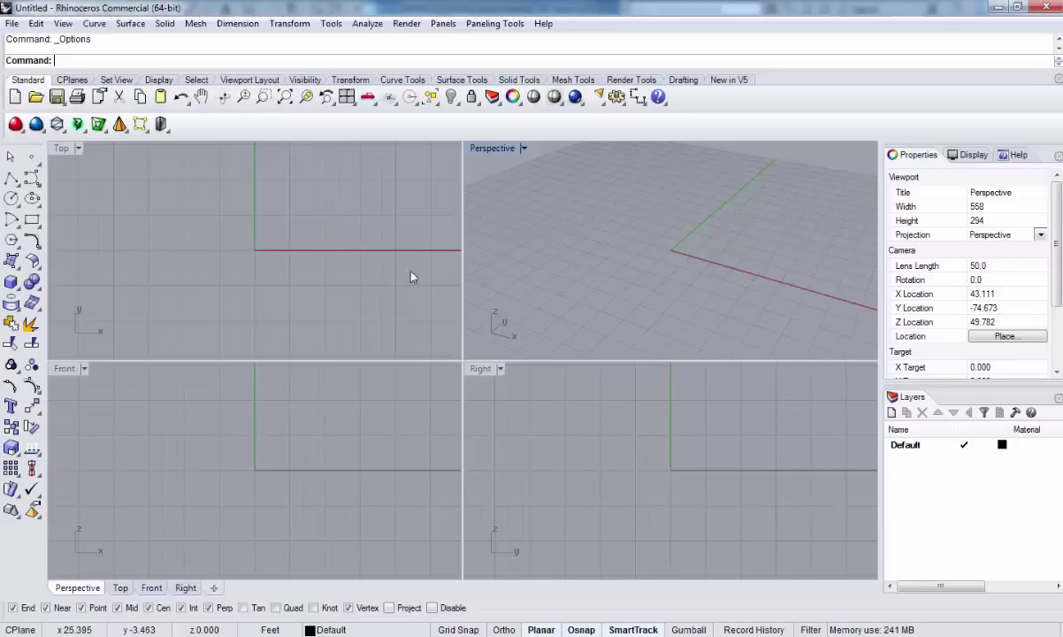
Import ForRhino.dwg from Documents, accepting the default DWG/DXF import options.
text(Import)
key(Return)
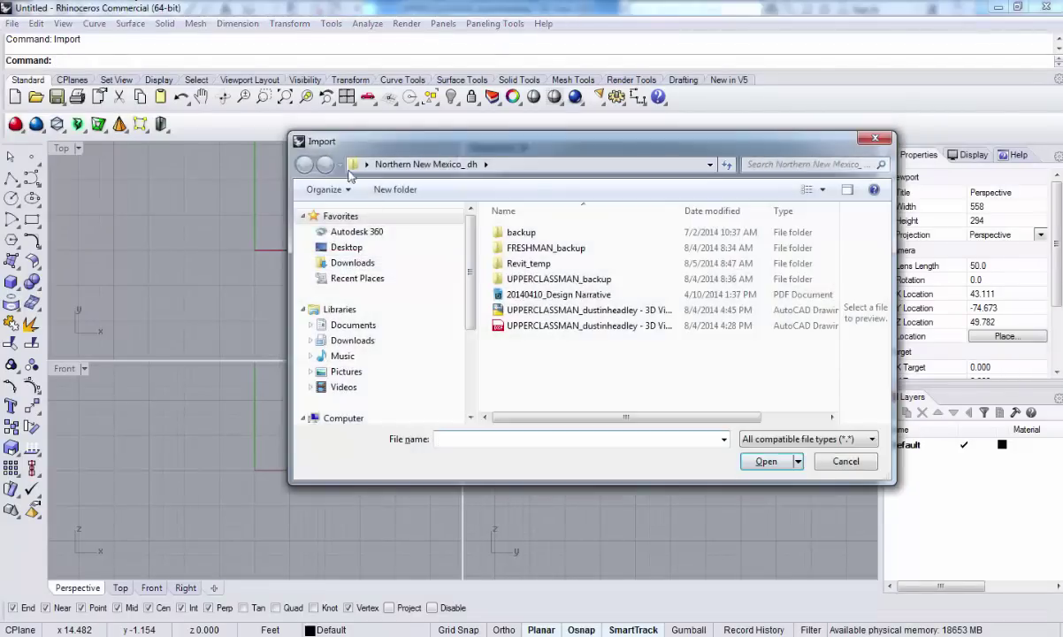
click(340, 247)
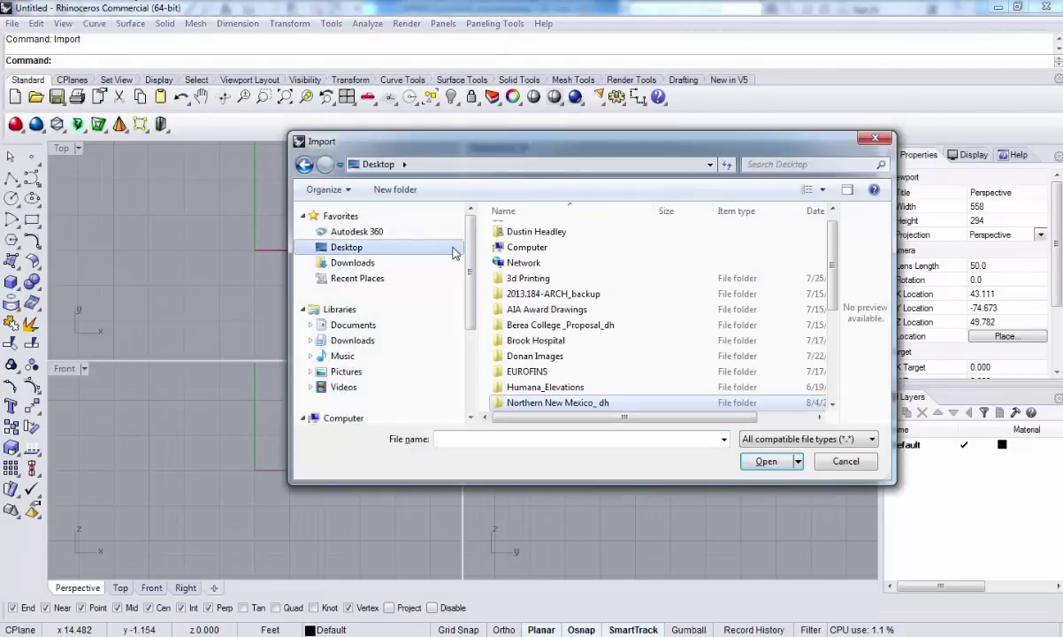
click(353, 326)
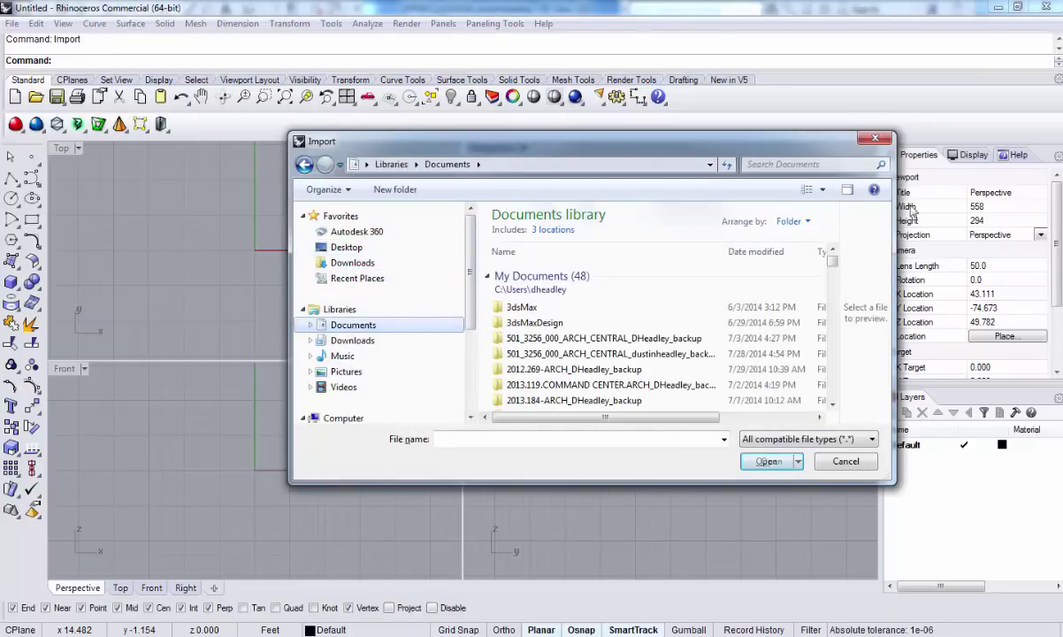
drag(831, 259, 834, 310)
click(537, 288)
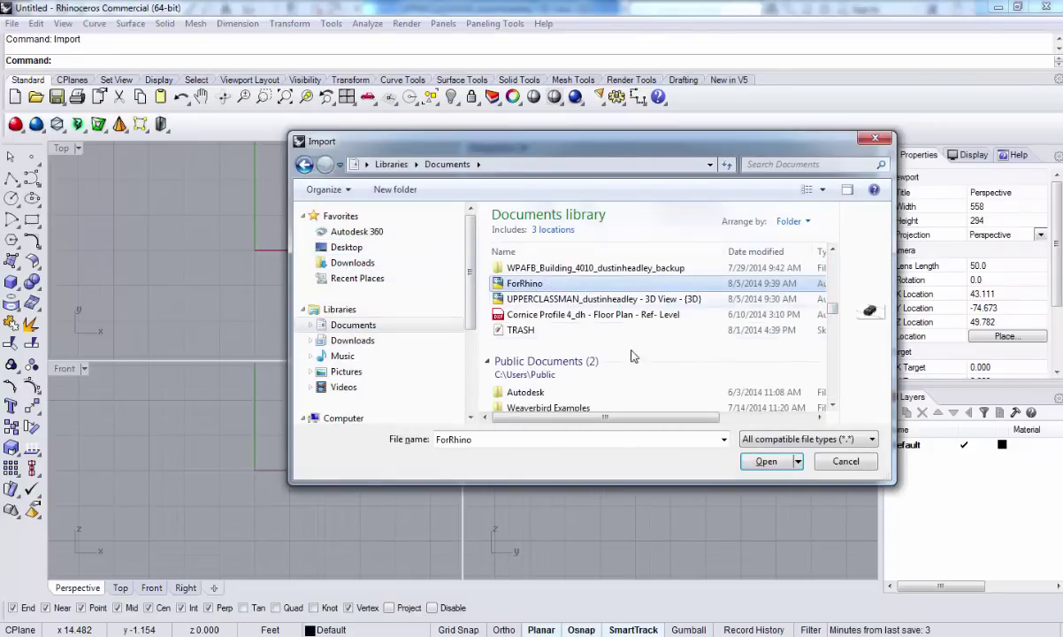
click(770, 461)
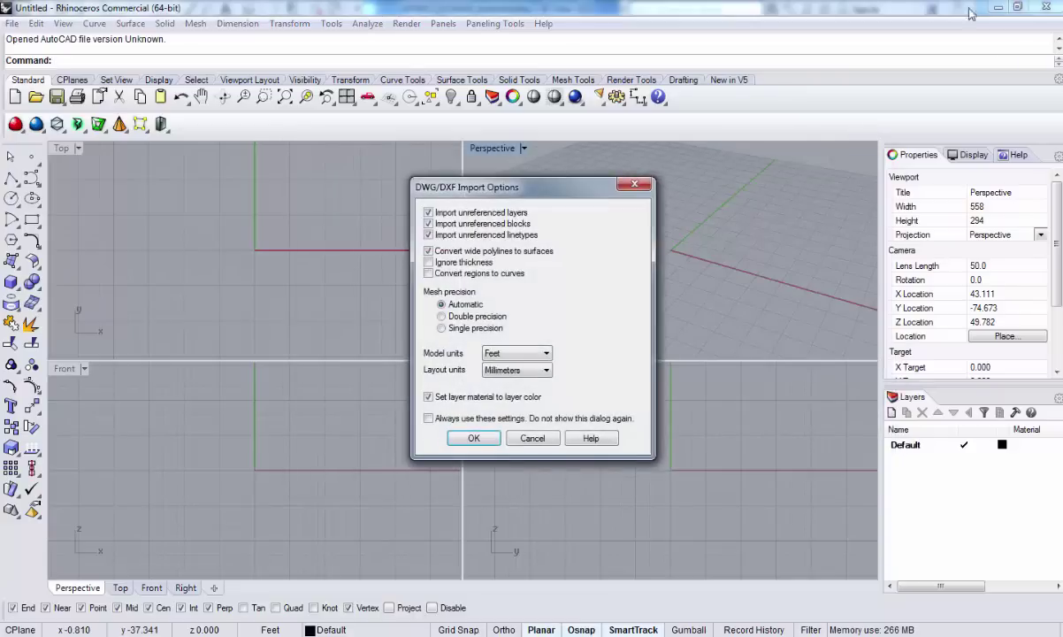
click(474, 438)
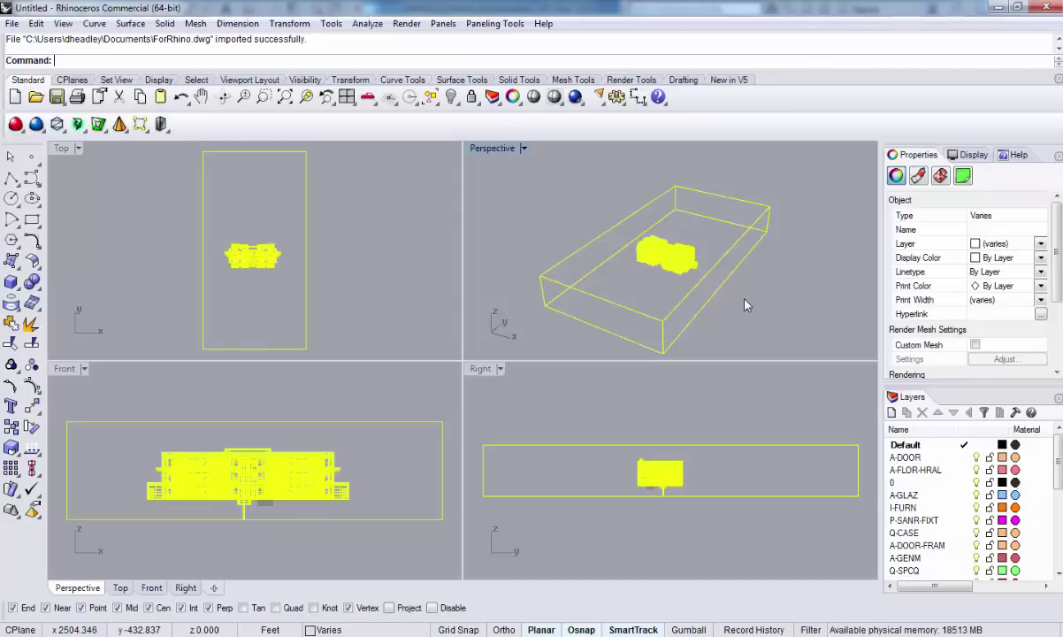
Delete the bounding-box lines and the stray vertical curve around the building.
click(745, 305)
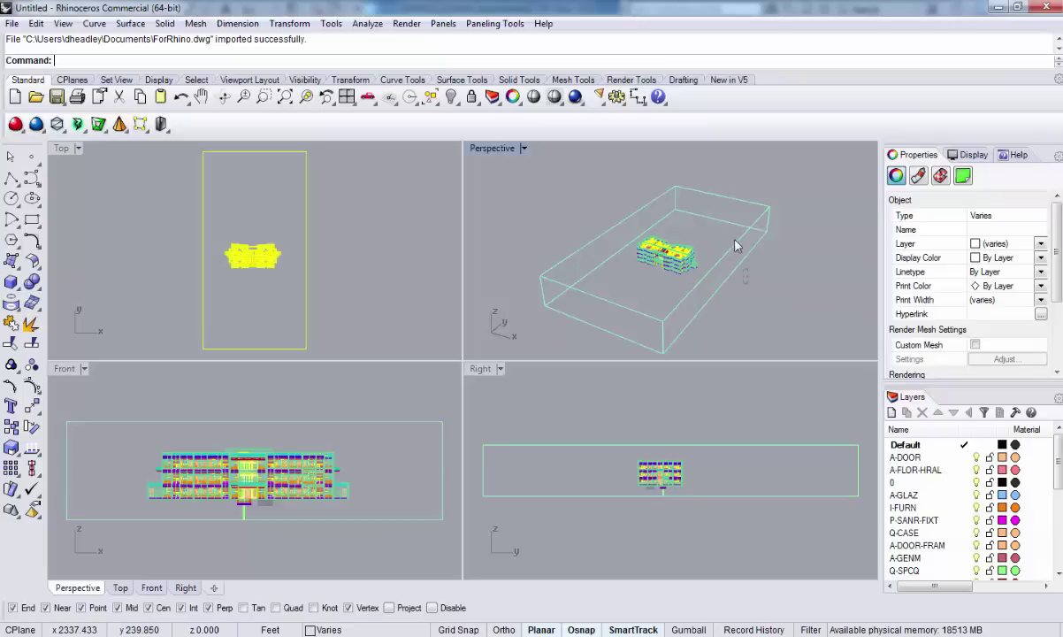
drag(799, 265, 725, 204)
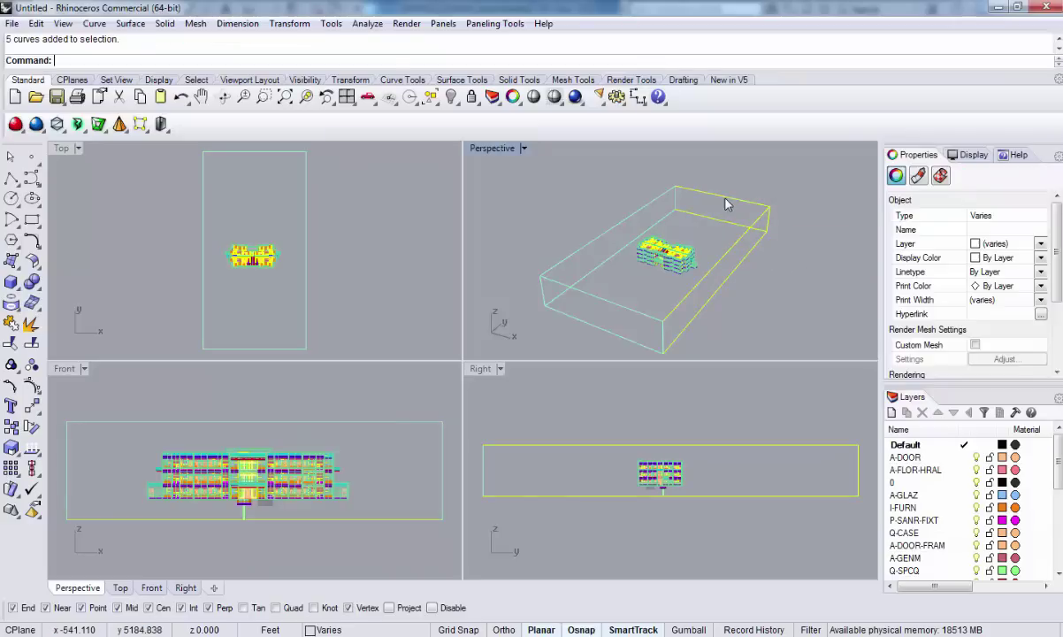
key(Delete)
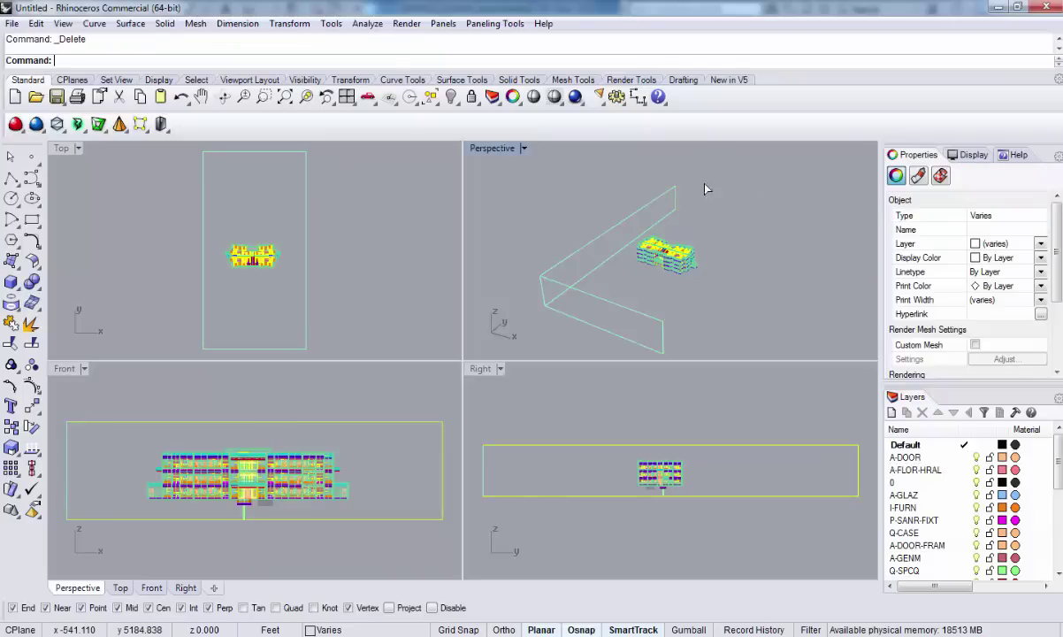
click(641, 228)
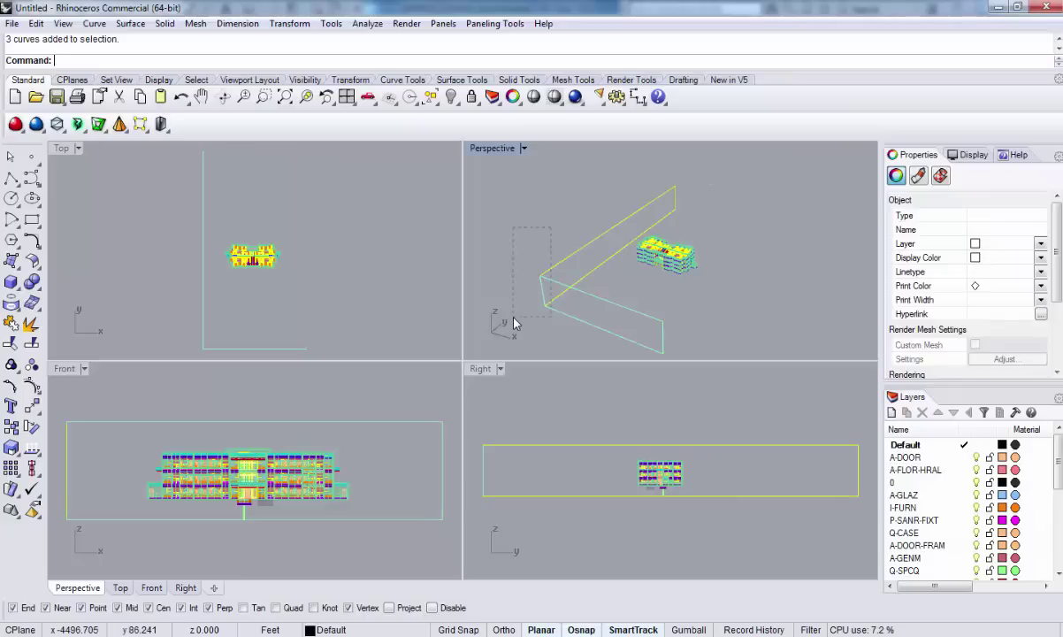
key(Delete)
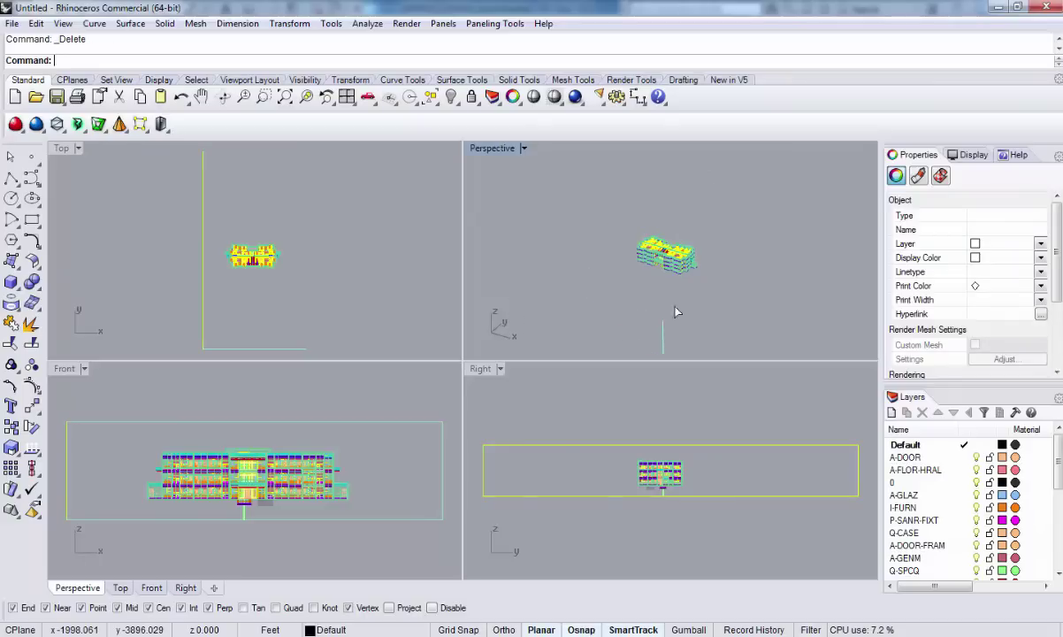
click(663, 343)
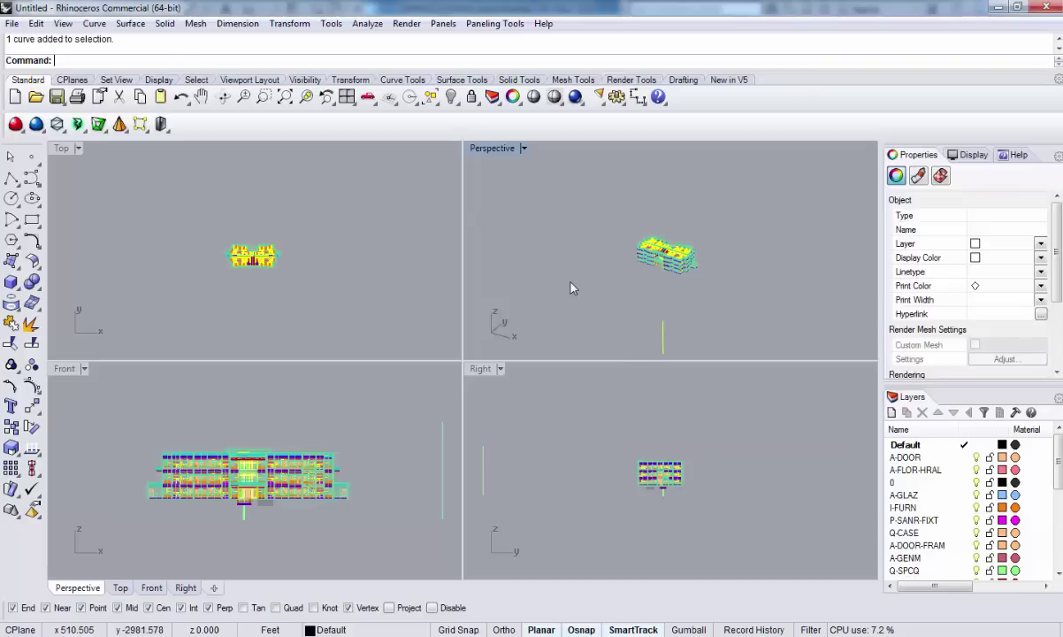
key(Delete)
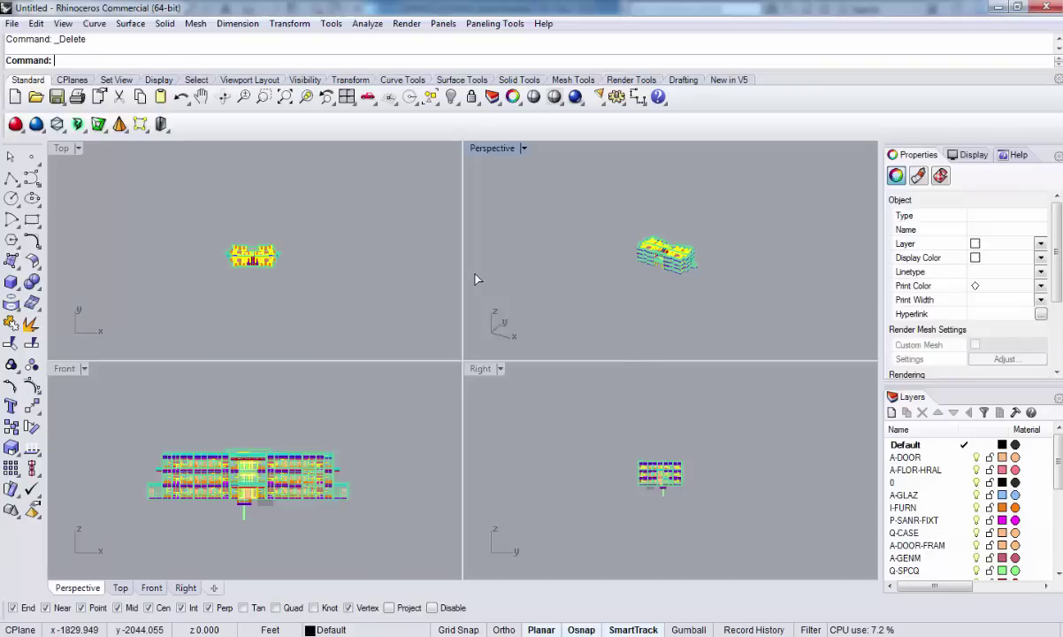
Zoom window onto the building and maximize the Perspective viewport.
click(264, 97)
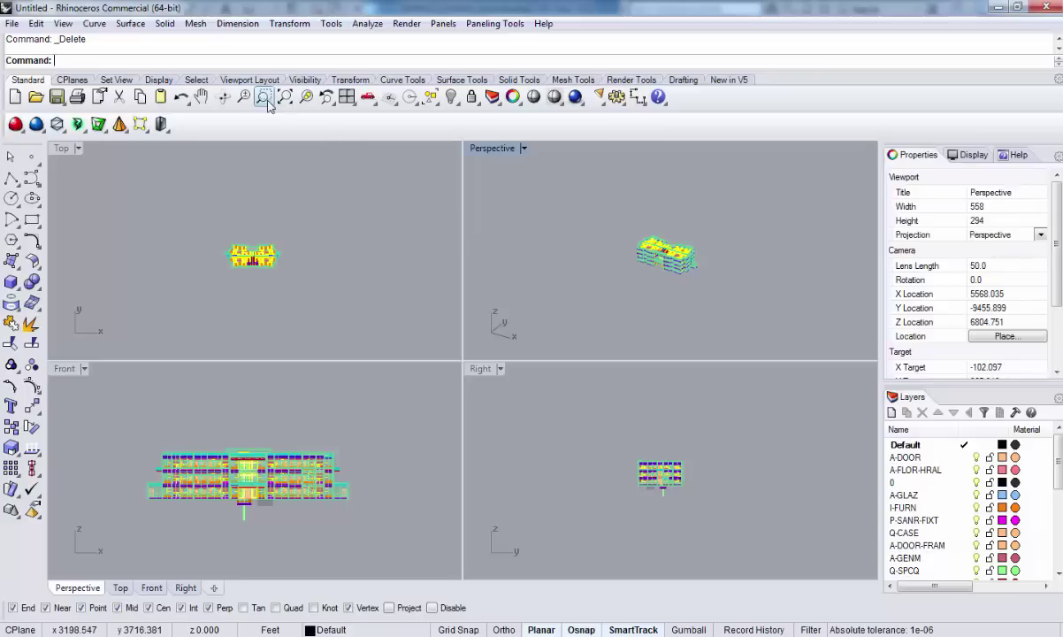
click(686, 272)
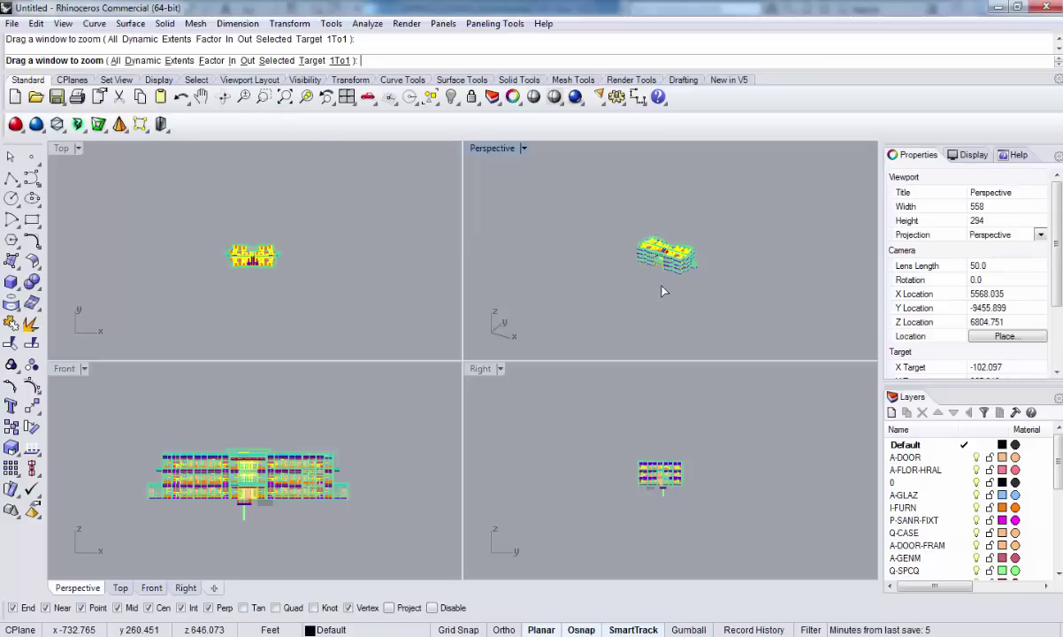
click(658, 277)
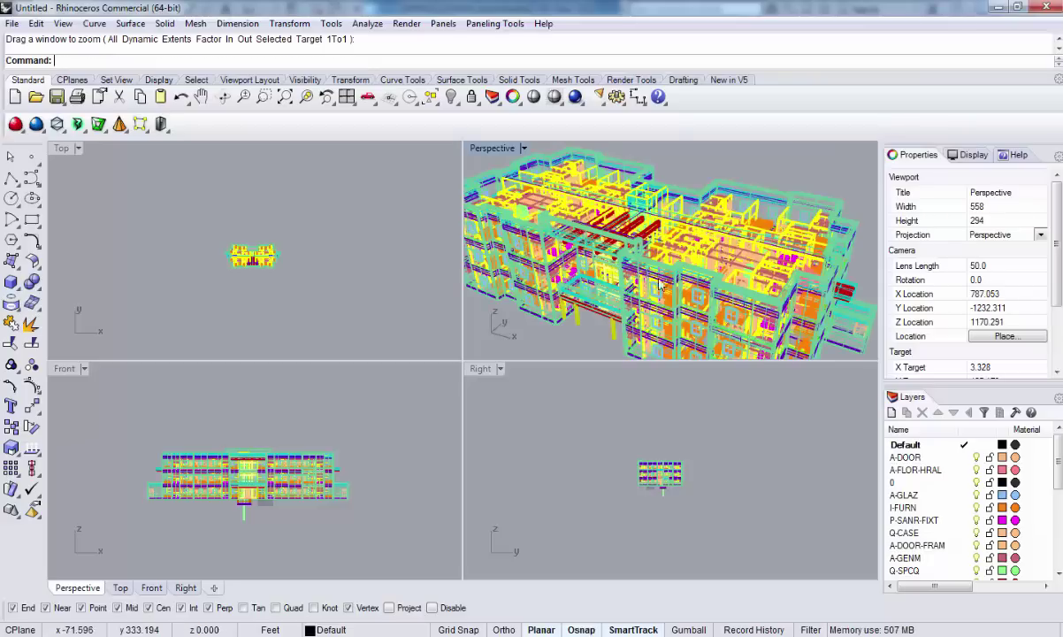
shift+right_drag(636, 276, 619, 290)
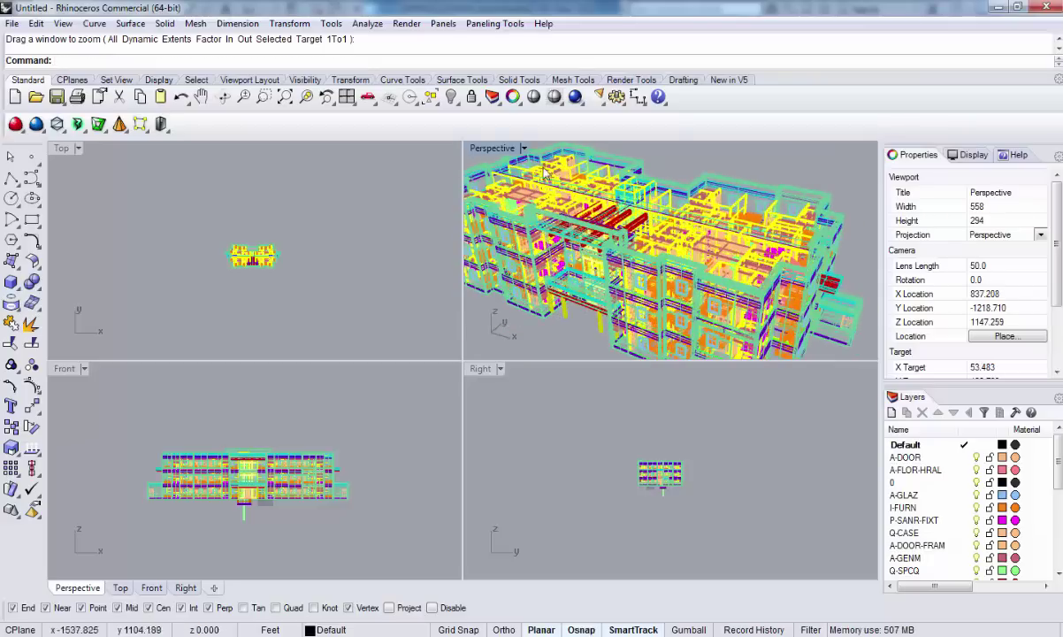
double_click(492, 147)
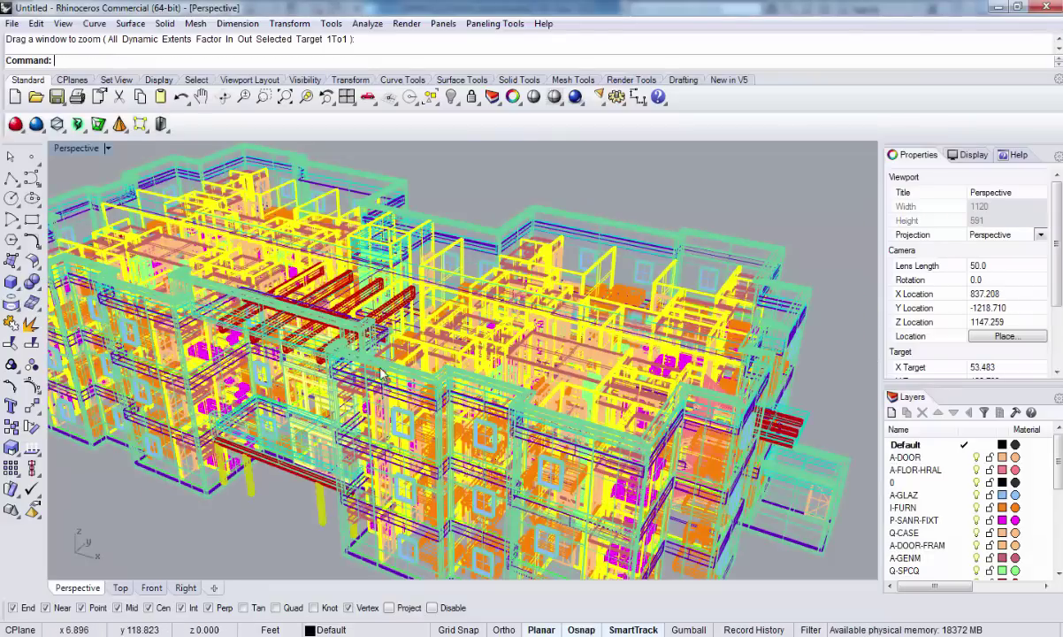
right_drag(415, 345, 400, 465)
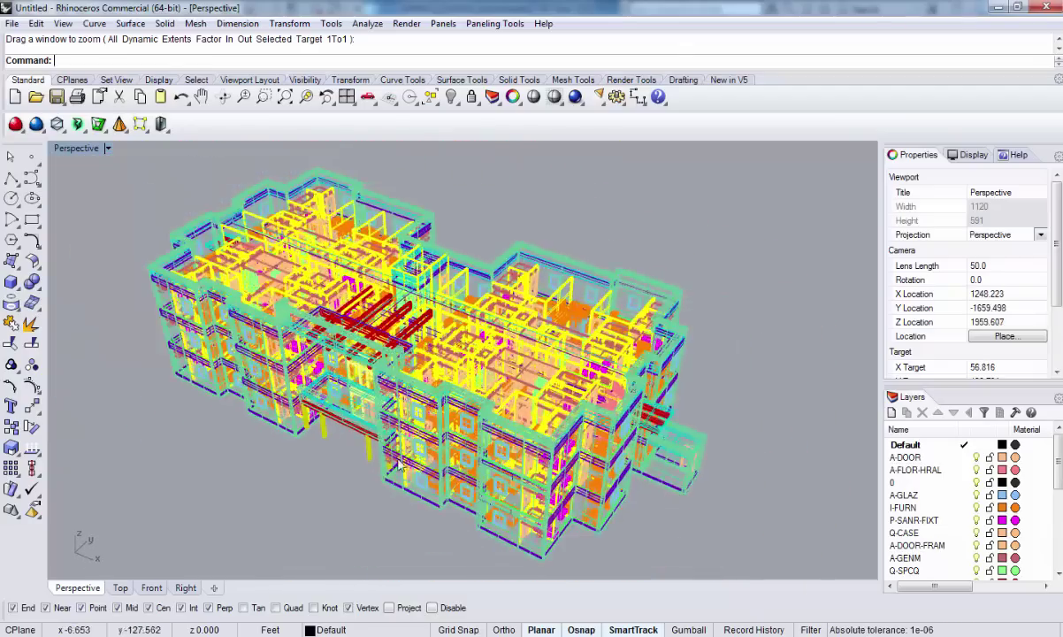
scroll(400, 464, up, 3)
Switch to Shaded display and select the front wall panel to check its layer.
click(534, 97)
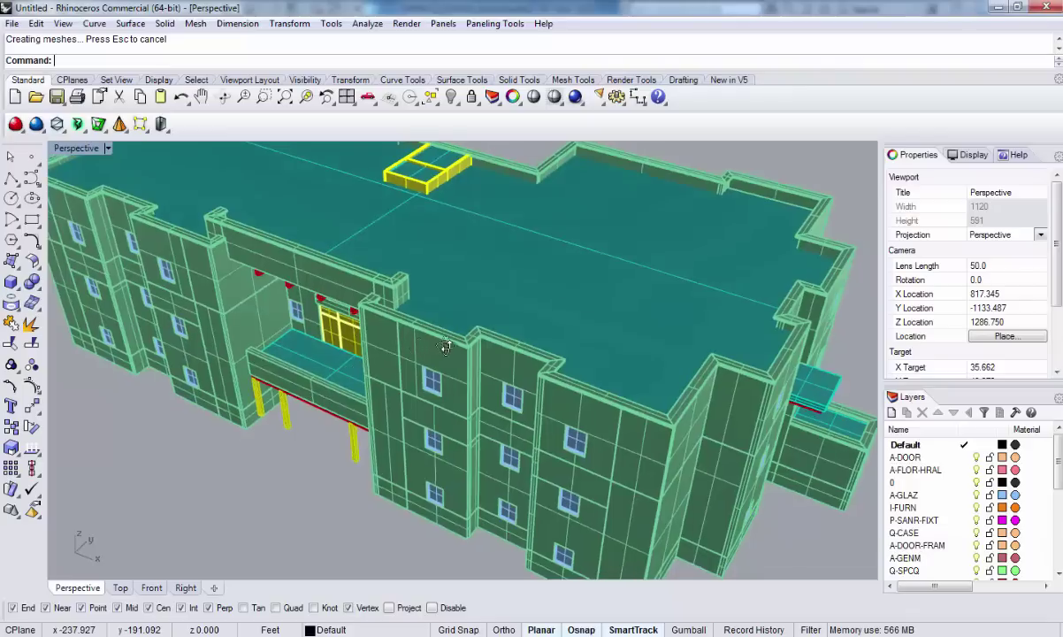
right_drag(445, 348, 564, 393)
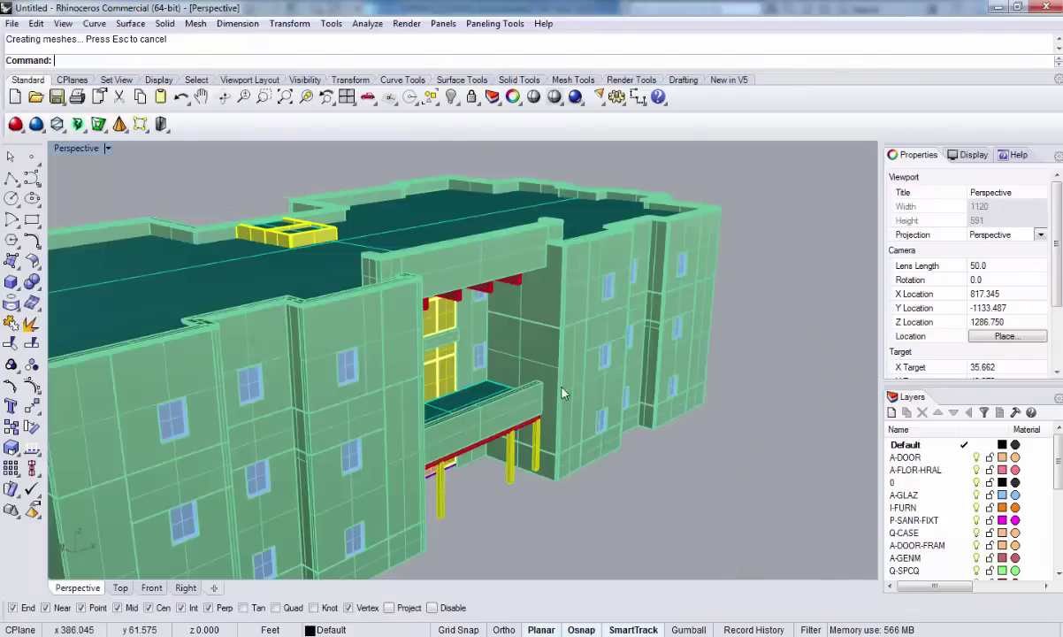
click(570, 385)
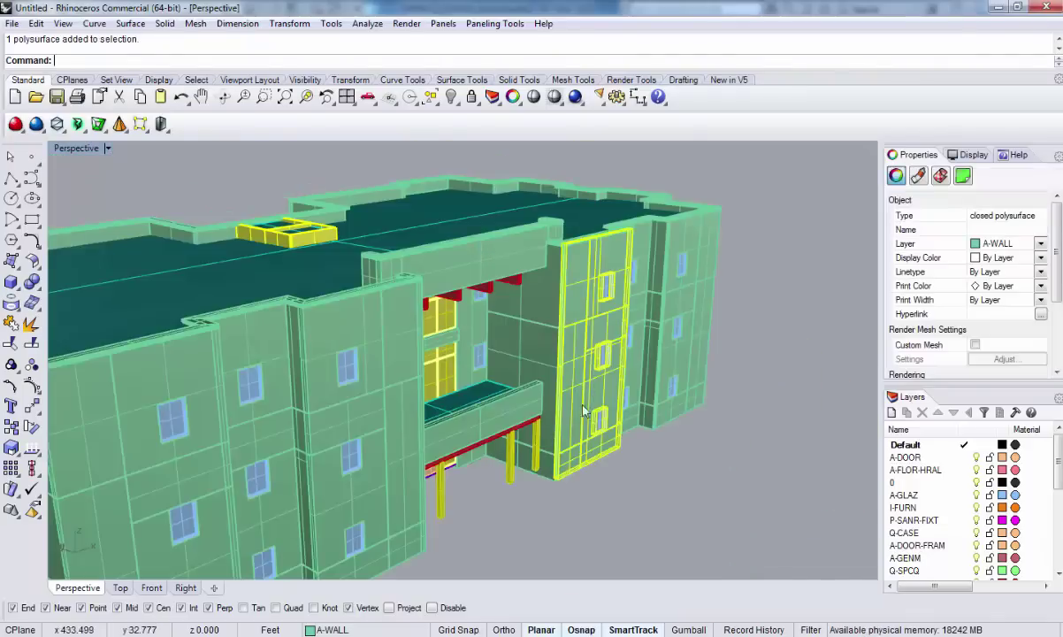
Orbit around the roof and building from several angles, then deselect the wall.
right_drag(643, 447, 571, 496)
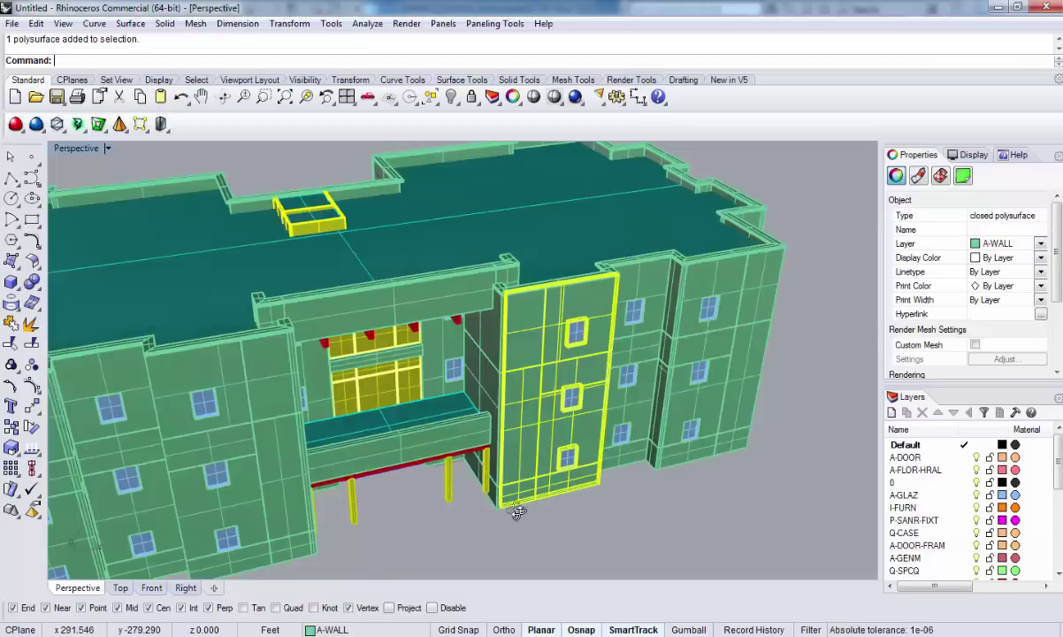
right_drag(515, 505, 516, 512)
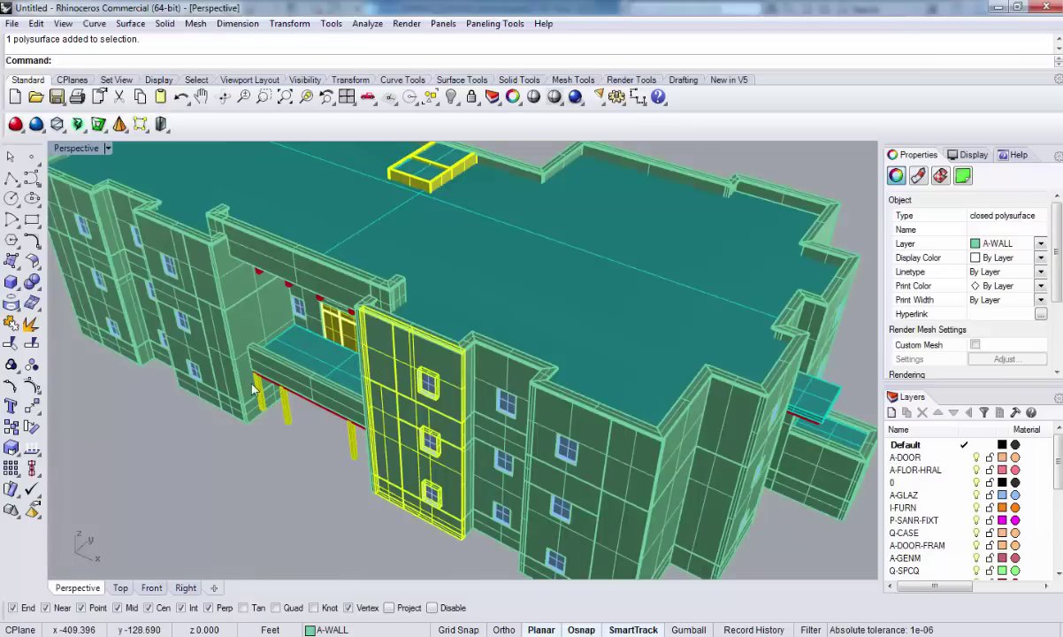
right_drag(252, 389, 240, 370)
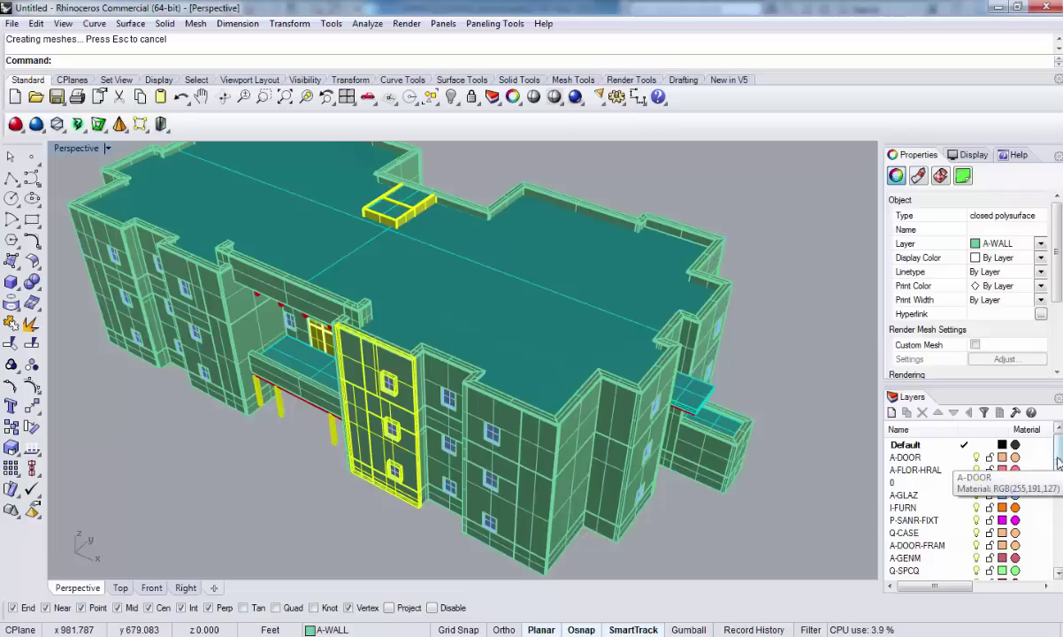
drag(1059, 458, 1059, 476)
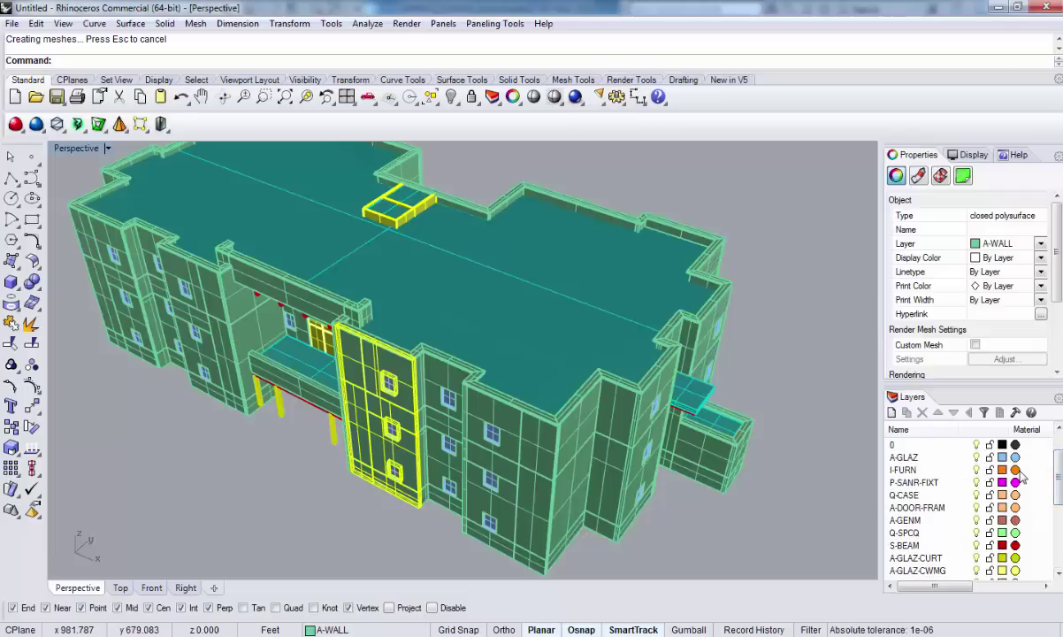
scroll(1060, 467, up, 1)
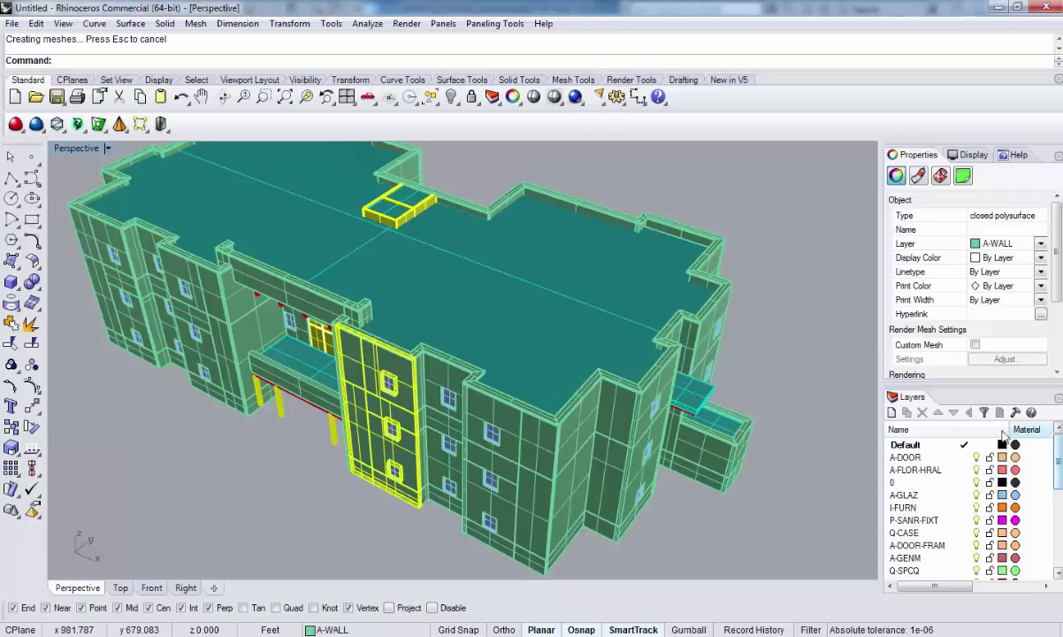
scroll(750, 364, down, 4)
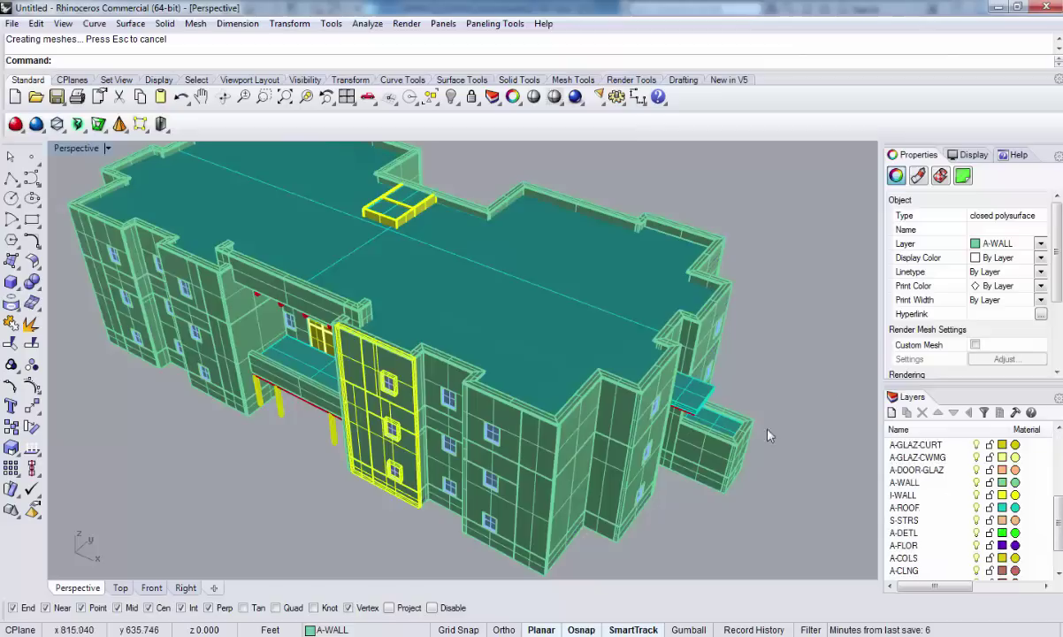
click(772, 403)
scroll(773, 404, down, 2)
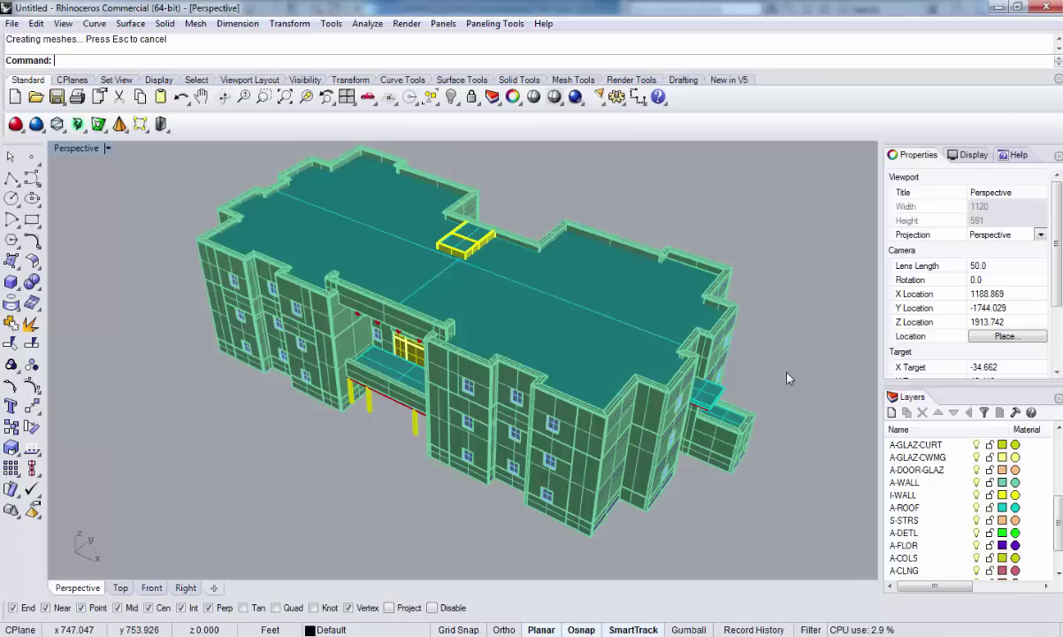
text(ClosedCrv)
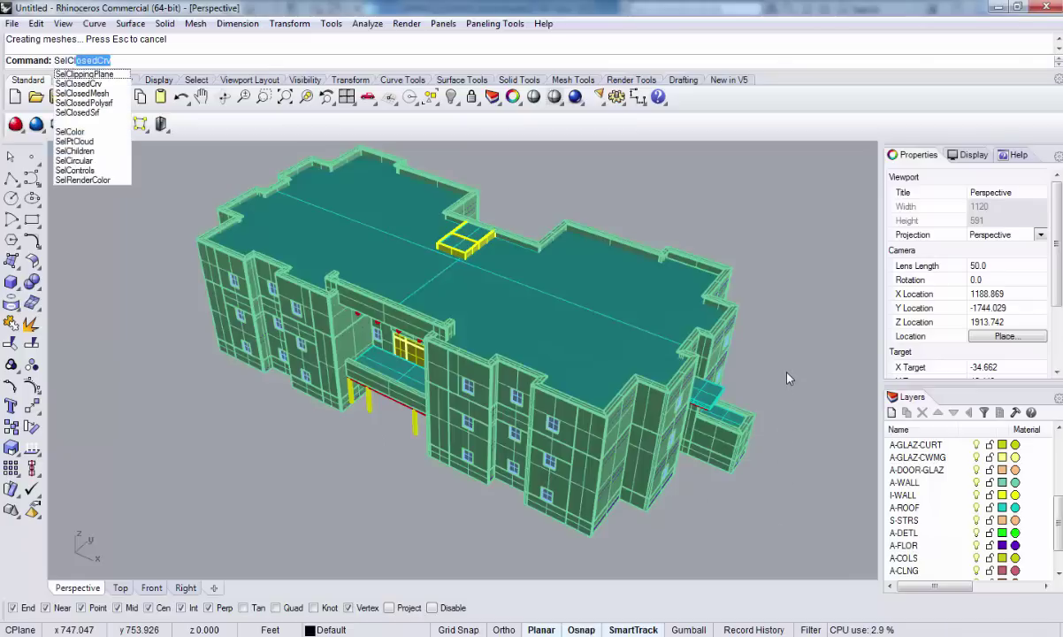
key(Down)
key(Down)
key(Return)
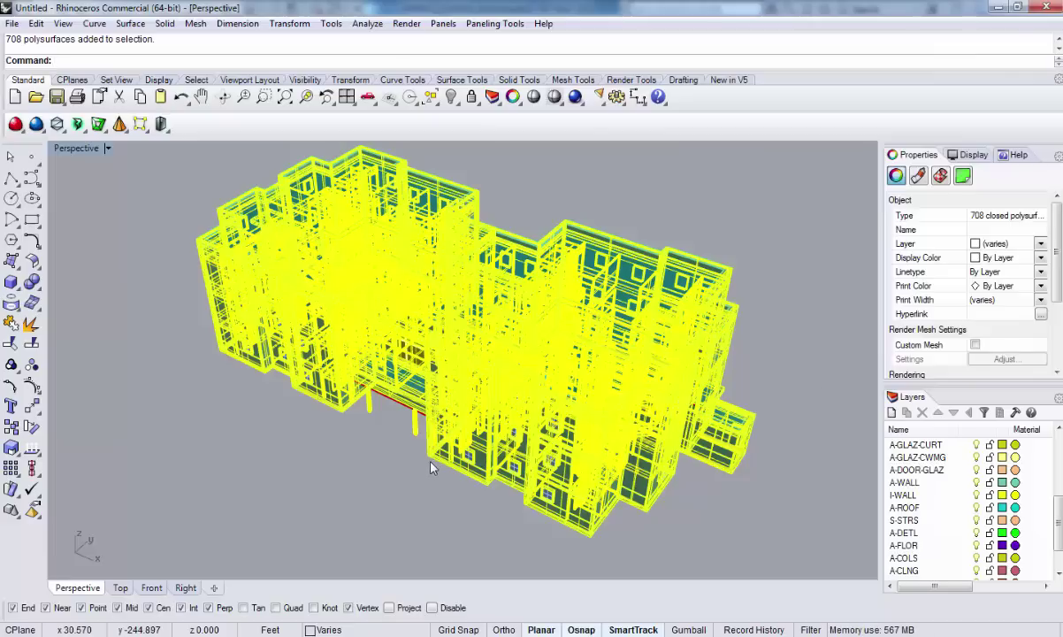
key(Escape)
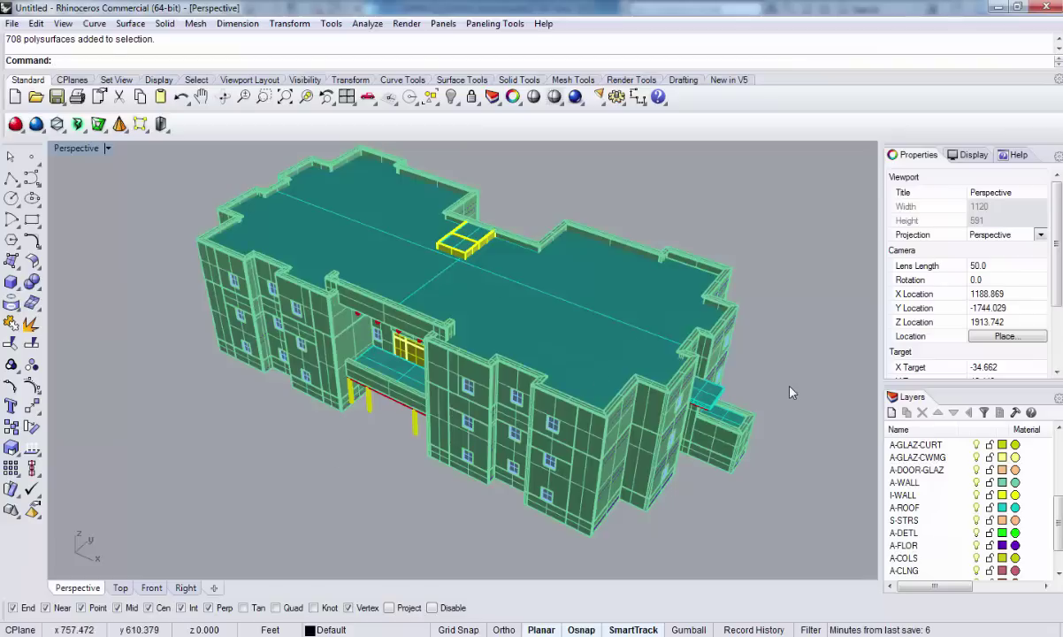
scroll(787, 394, down, 3)
Select all geometry with Ctrl+A, delete it, and zoom in on the bare grid.
scroll(774, 406, down, 2)
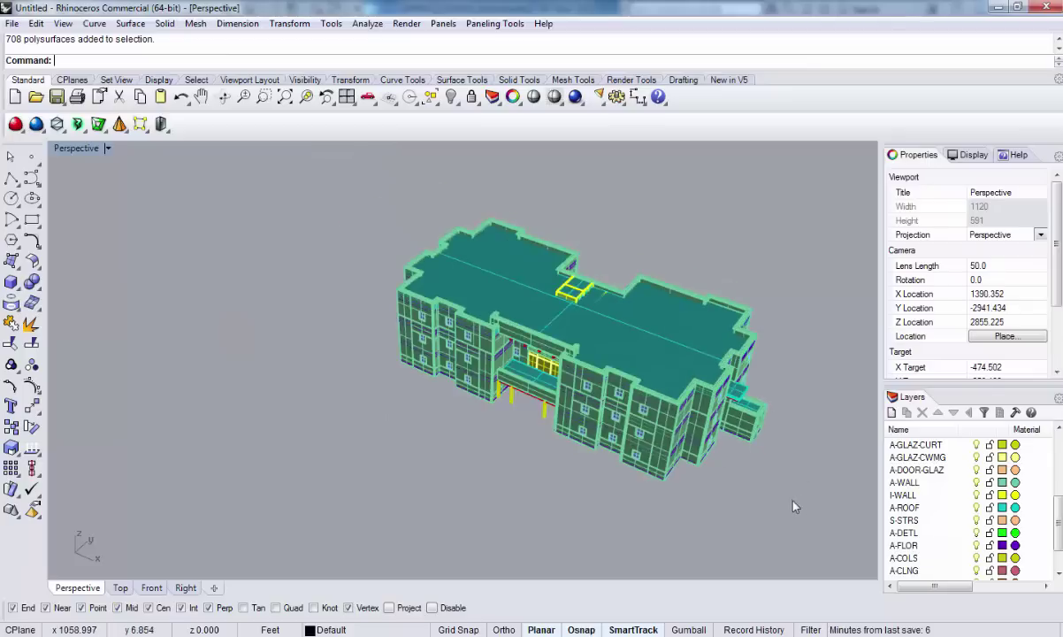
key(ctrl+a)
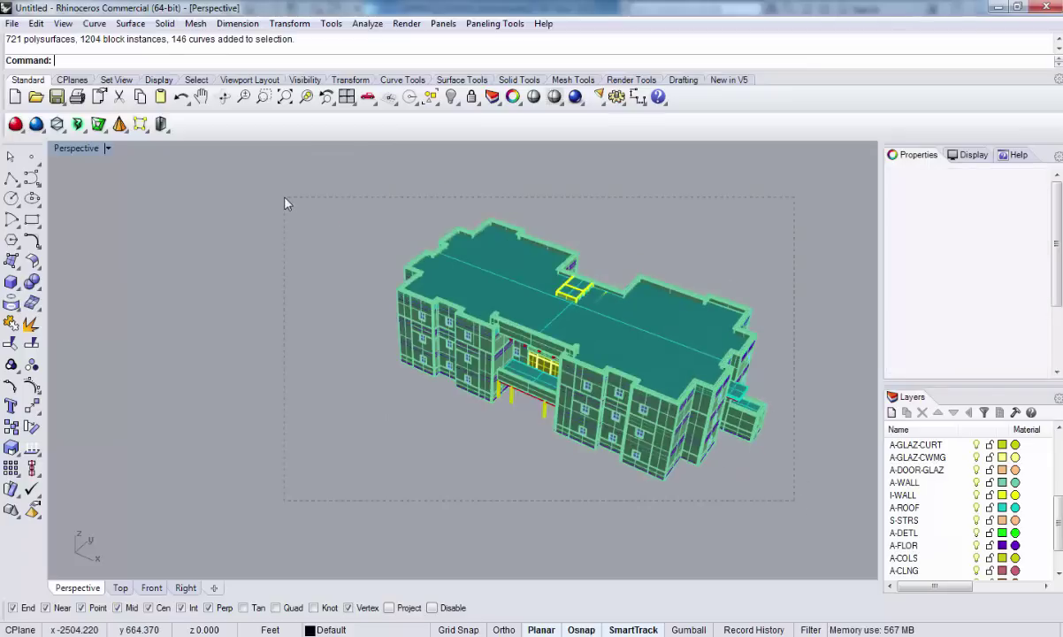
key(Delete)
scroll(570, 408, up, 5)
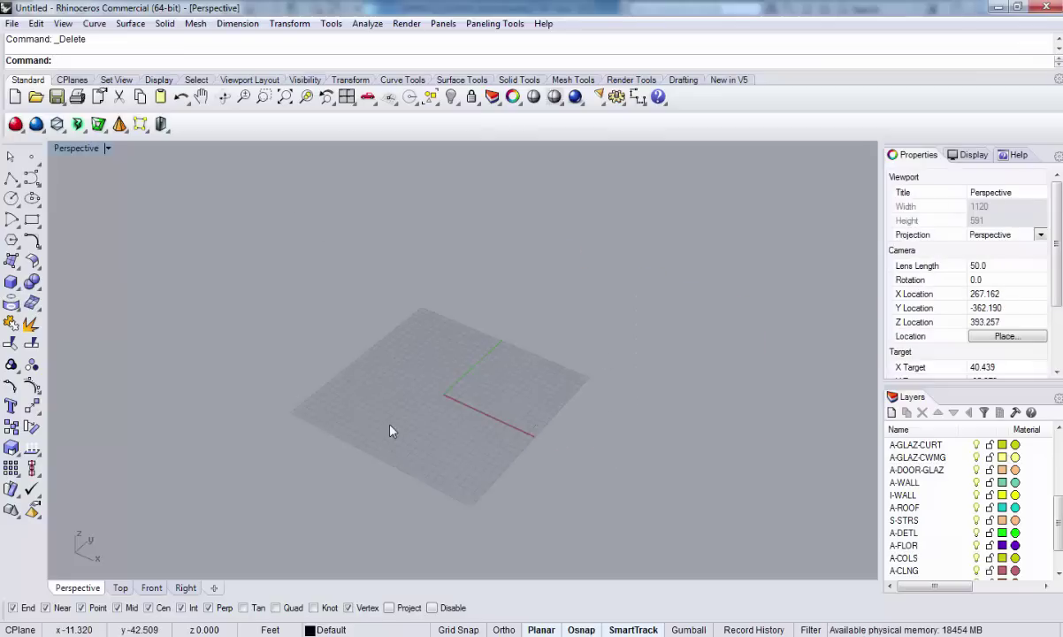
scroll(434, 416, up, 4)
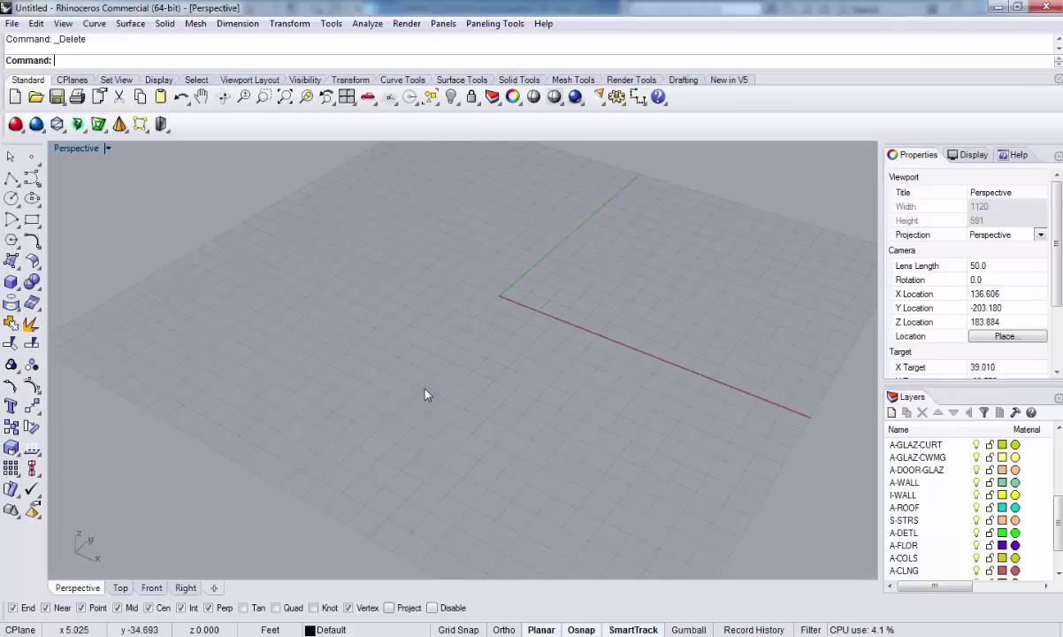
scroll(438, 385, down, 5)
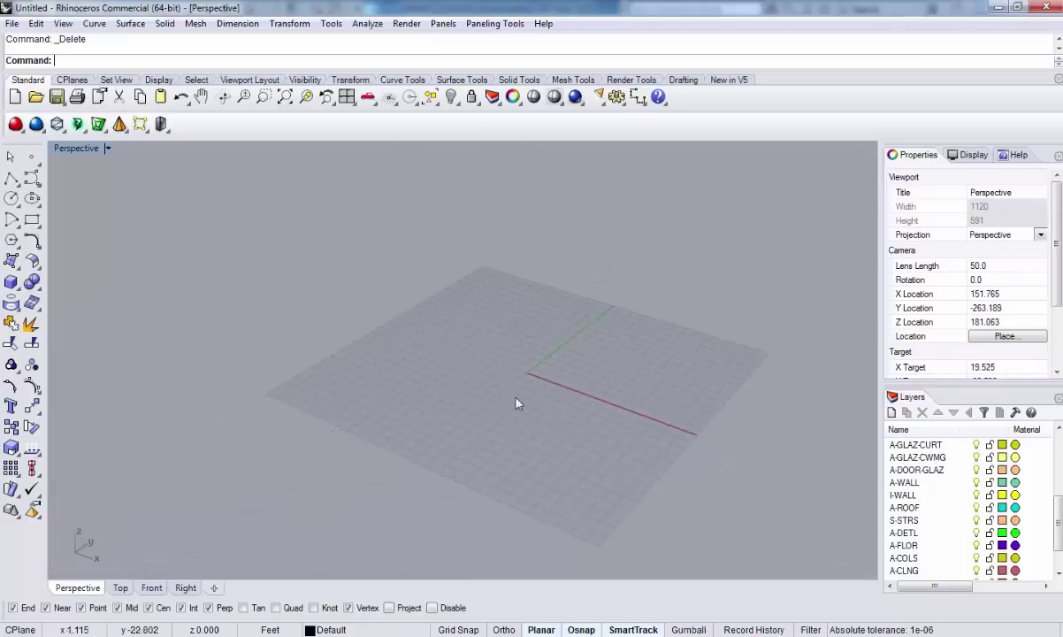
scroll(518, 404, up, 4)
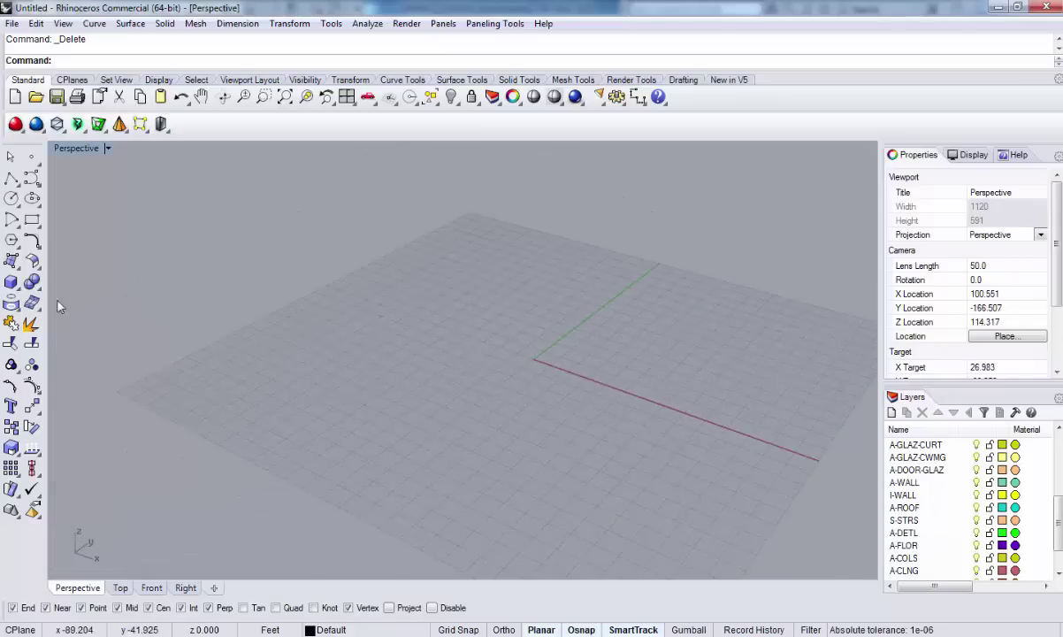
Draw a wavy control-point curve on the grid.
click(31, 178)
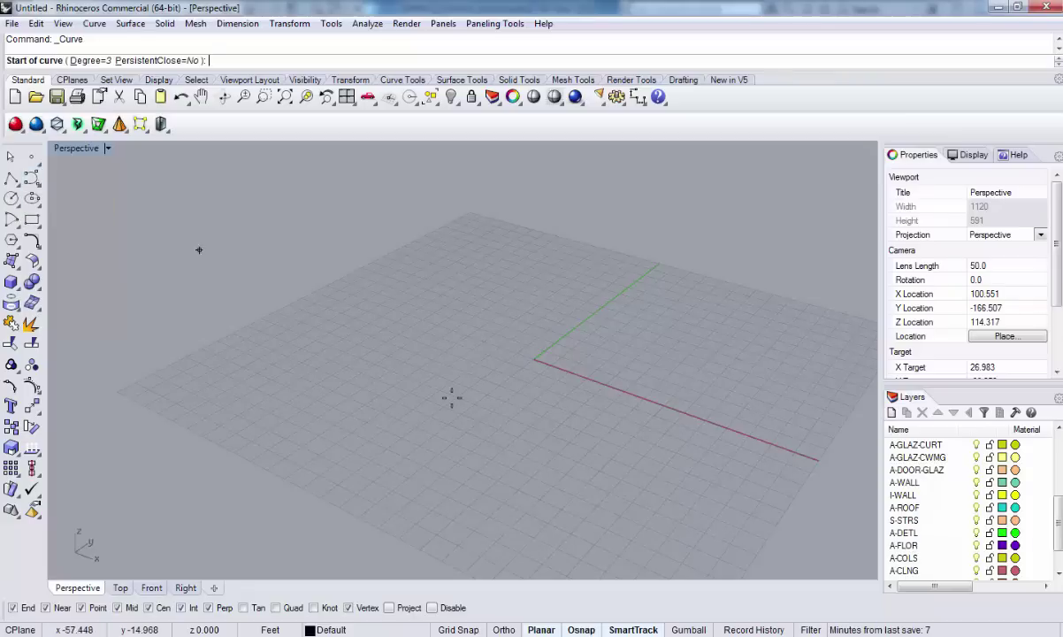
click(276, 430)
click(397, 318)
click(559, 494)
mouse_move(731, 364)
right_down()
mouse_move(445, 439)
mouse_move(527, 381)
mouse_move(598, 480)
mouse_move(430, 411)
mouse_move(406, 468)
right_up()
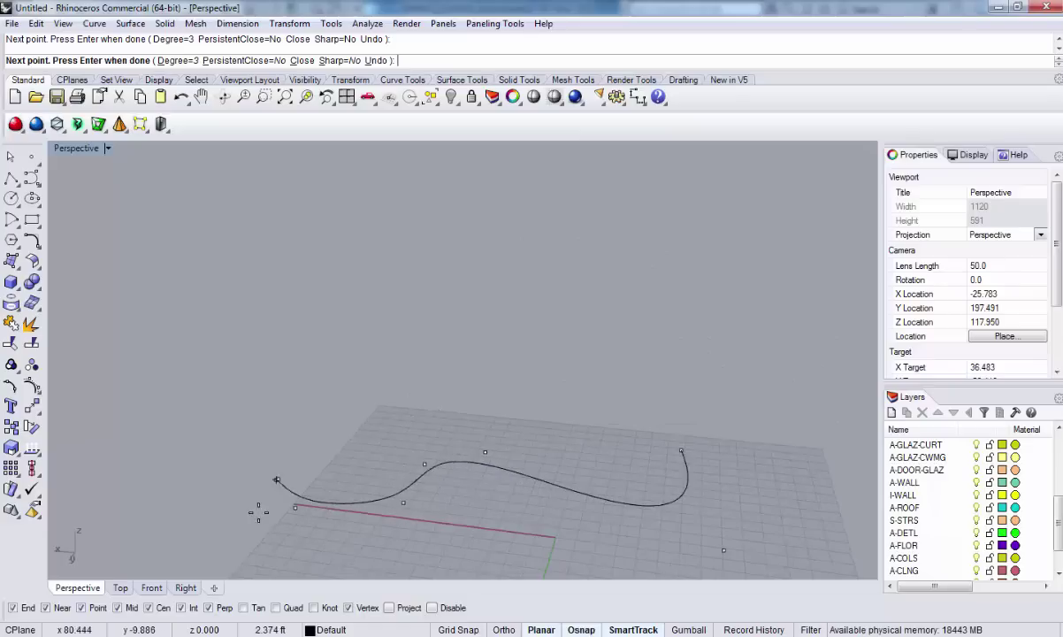
key(Return)
scroll(171, 483, down, 2)
Draw further wavy control-point curves running across the grid.
key(Return)
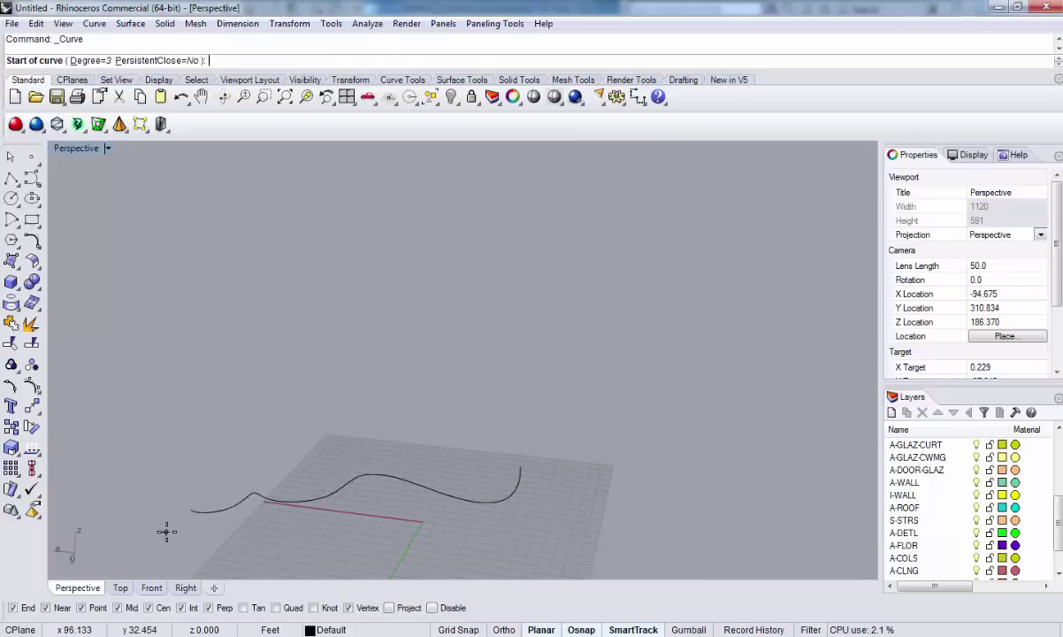
click(167, 531)
click(214, 476)
click(297, 541)
click(376, 475)
click(428, 445)
click(457, 497)
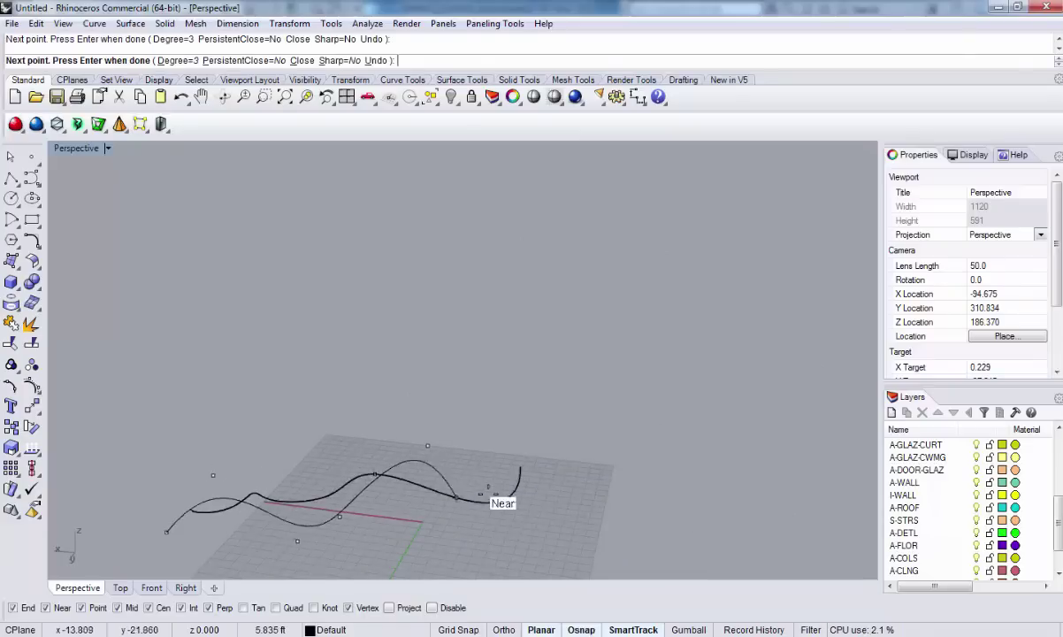
click(563, 480)
key(Return)
key(Return)
click(500, 454)
click(461, 510)
click(399, 478)
click(338, 453)
click(268, 498)
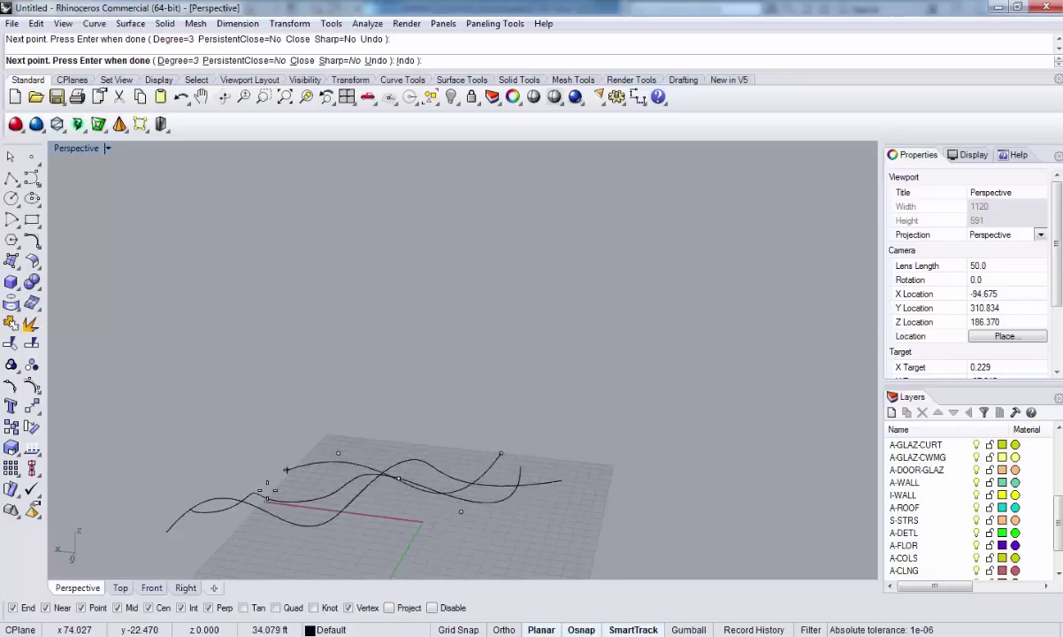
click(153, 522)
key(Return)
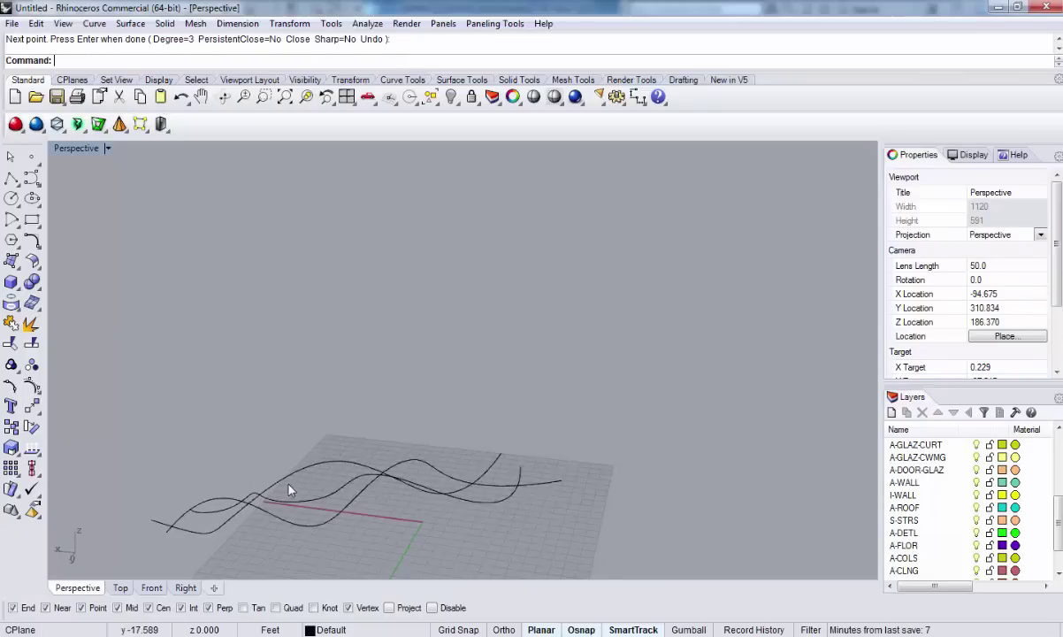
Return to four viewports and drag one curve upward in the Front view.
click(285, 478)
double_click(69, 150)
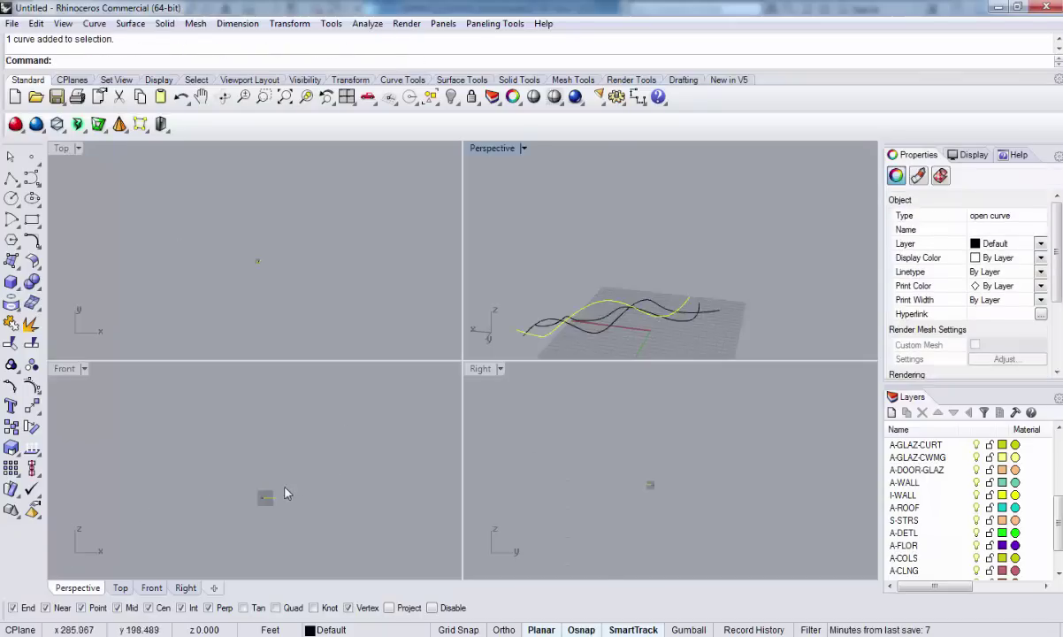
scroll(285, 488, up, 8)
drag(247, 508, 244, 470)
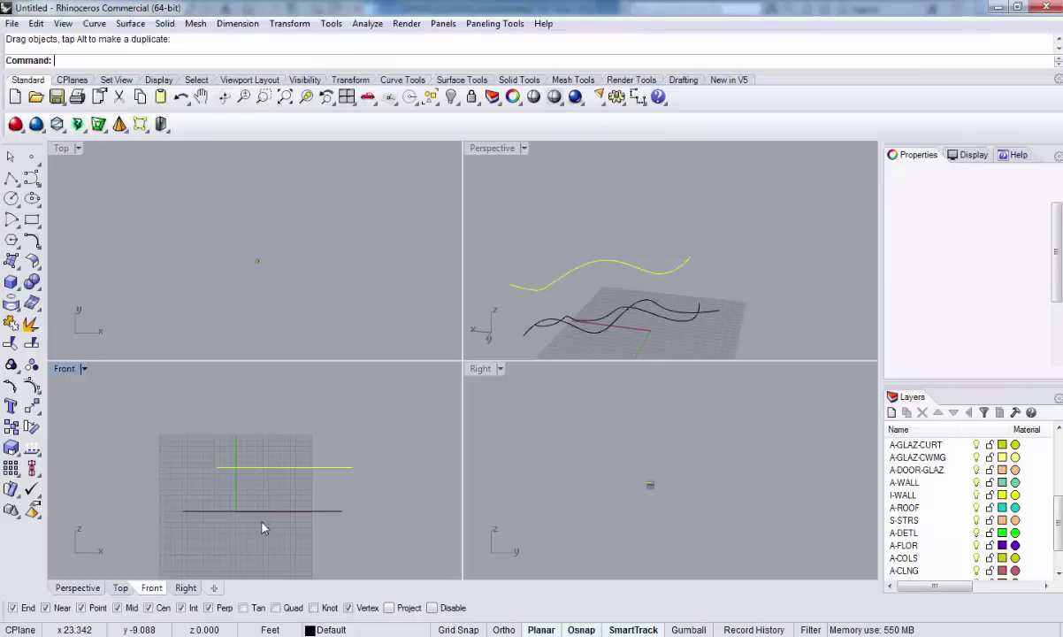
Alt-drag a raised copy of the lower curve to complete the stacked set.
click(282, 511)
click(297, 550)
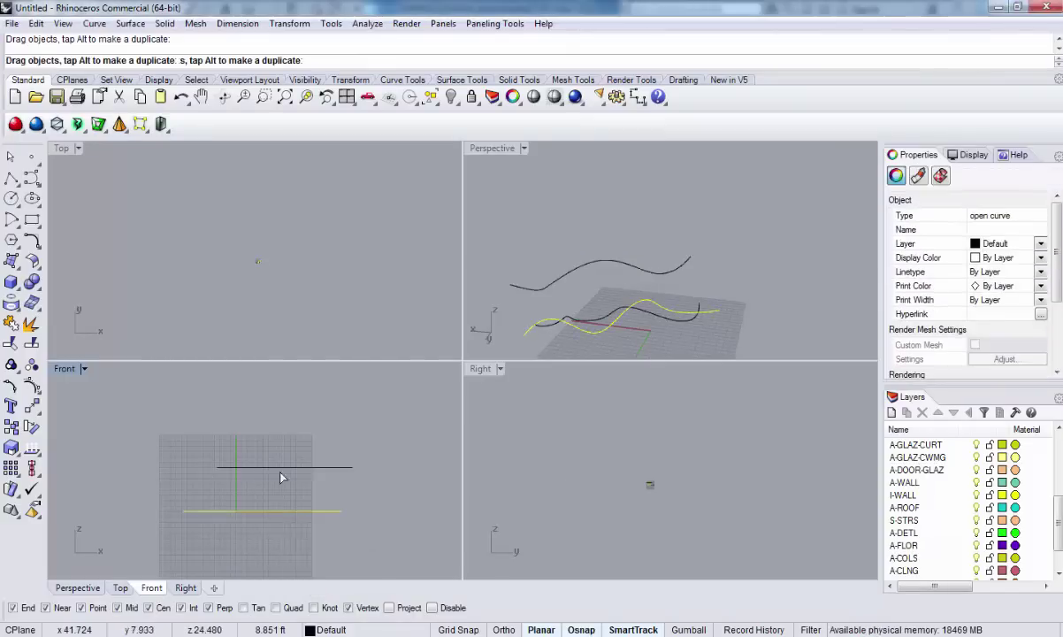
key(alt)
drag(280, 478, 278, 416)
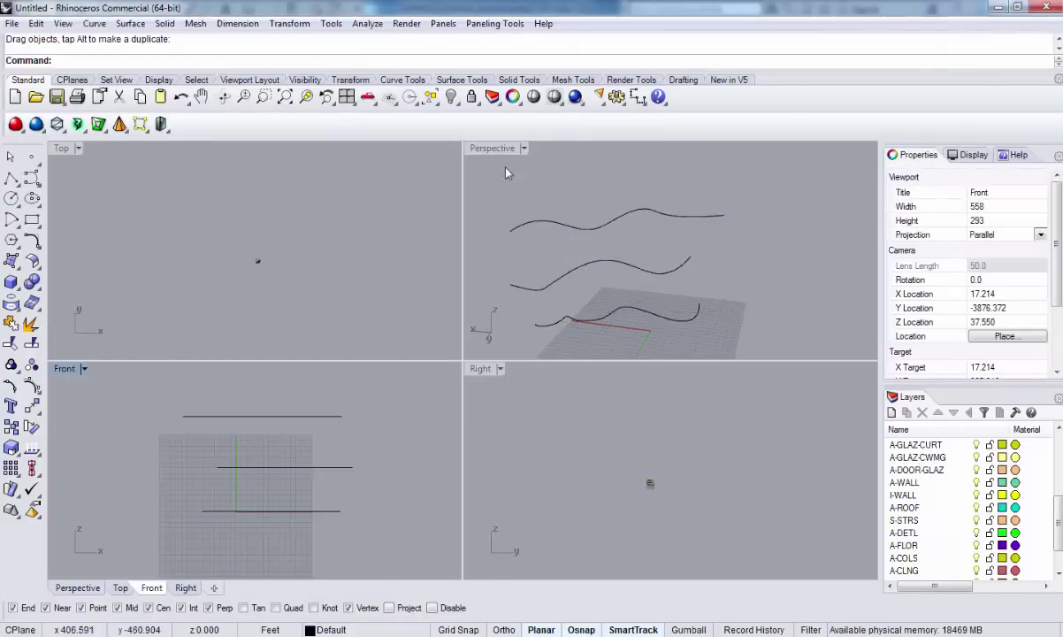
double_click(492, 148)
scroll(498, 309, down, 5)
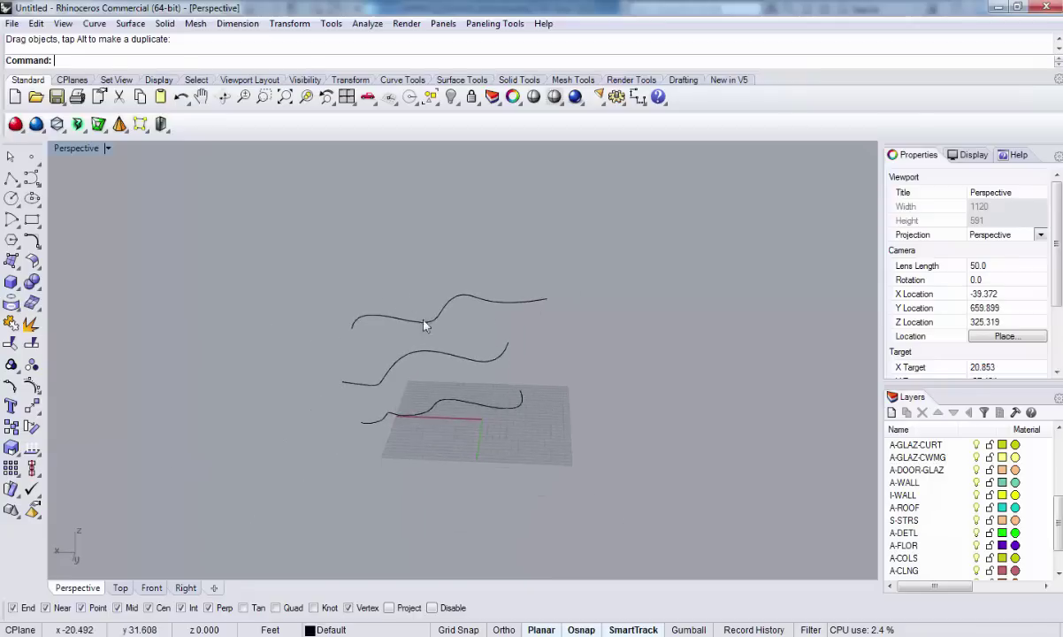
Loft all three curves with the Normal style, then orbit and select the new surface.
key(ctrl+a)
key(Return)
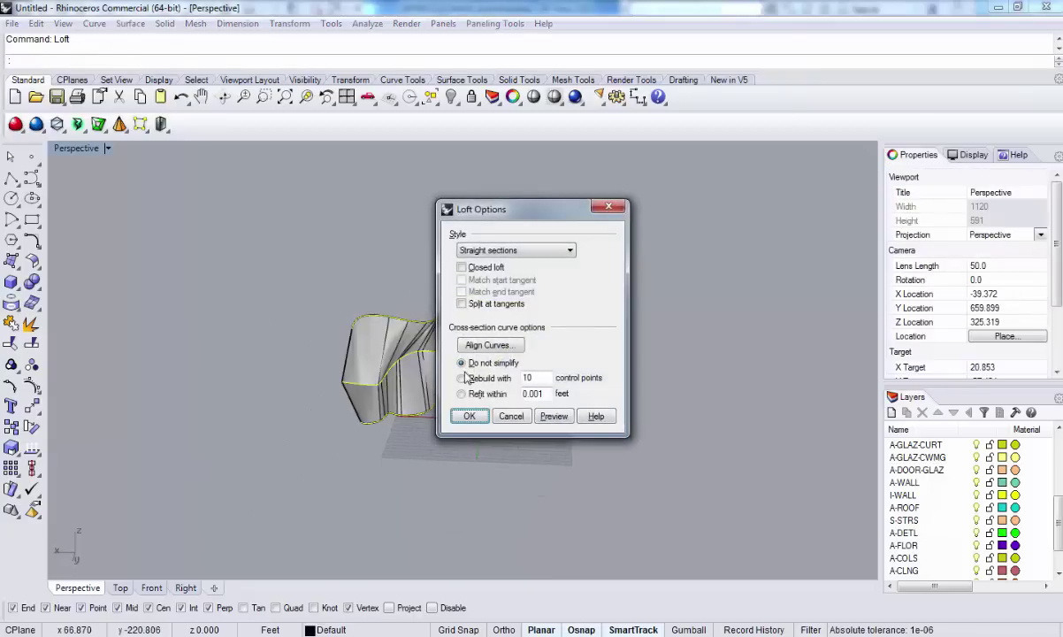
click(508, 250)
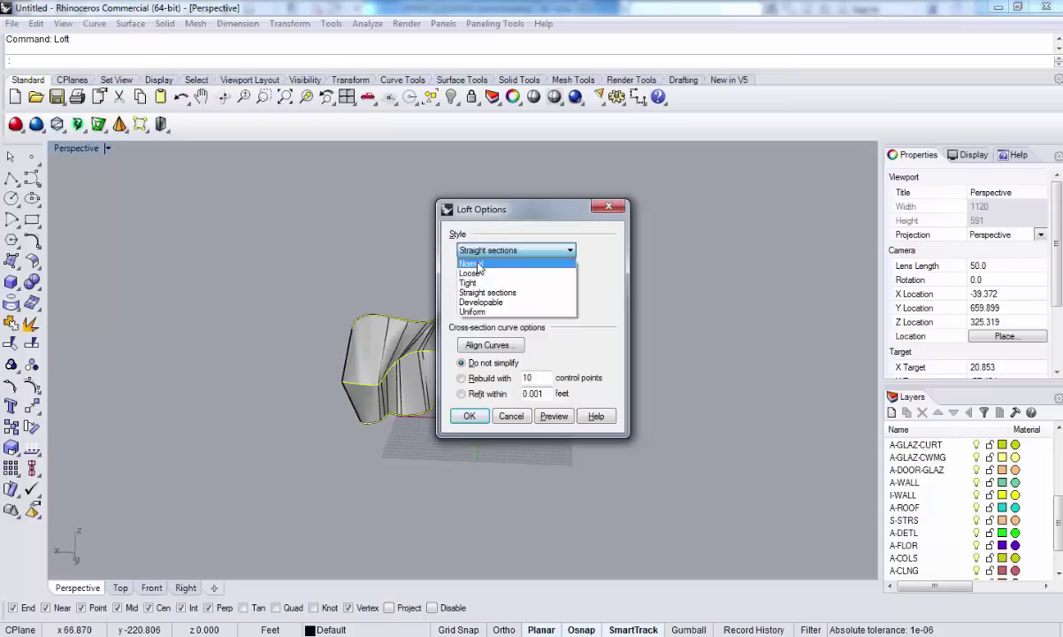
click(496, 264)
click(554, 416)
click(470, 416)
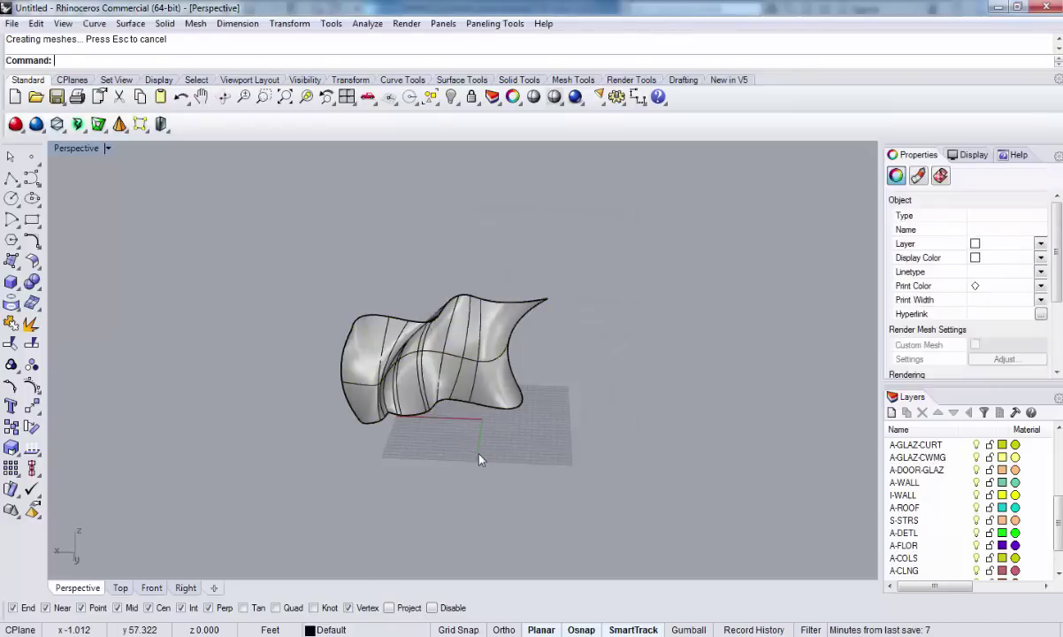
right_drag(449, 426, 522, 437)
click(539, 386)
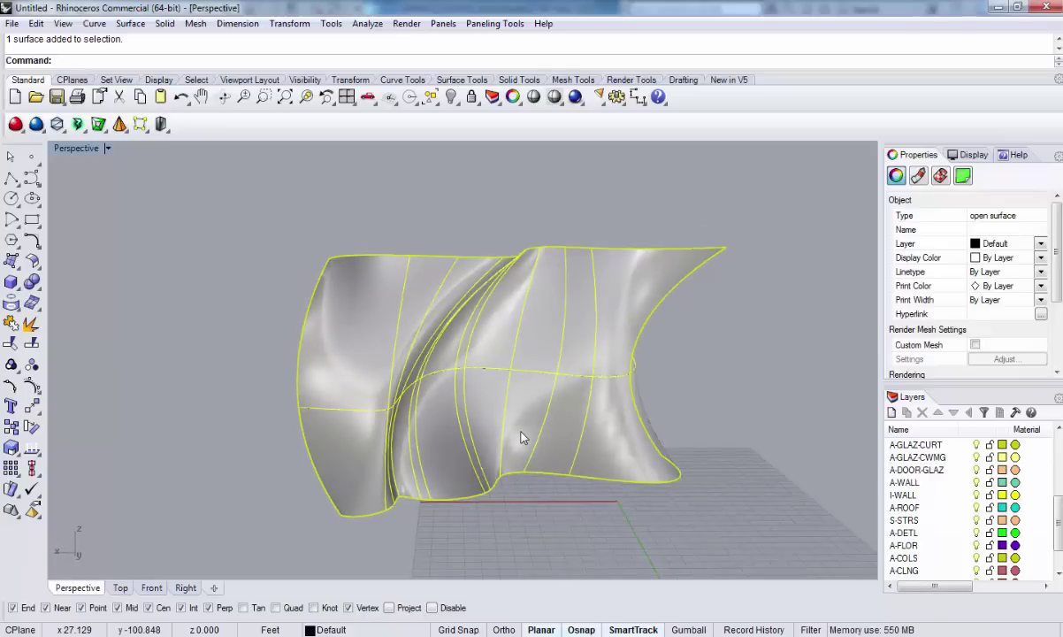
Start an Export to the Desktop with ACIS (*.sat) as the file type.
text(Export)
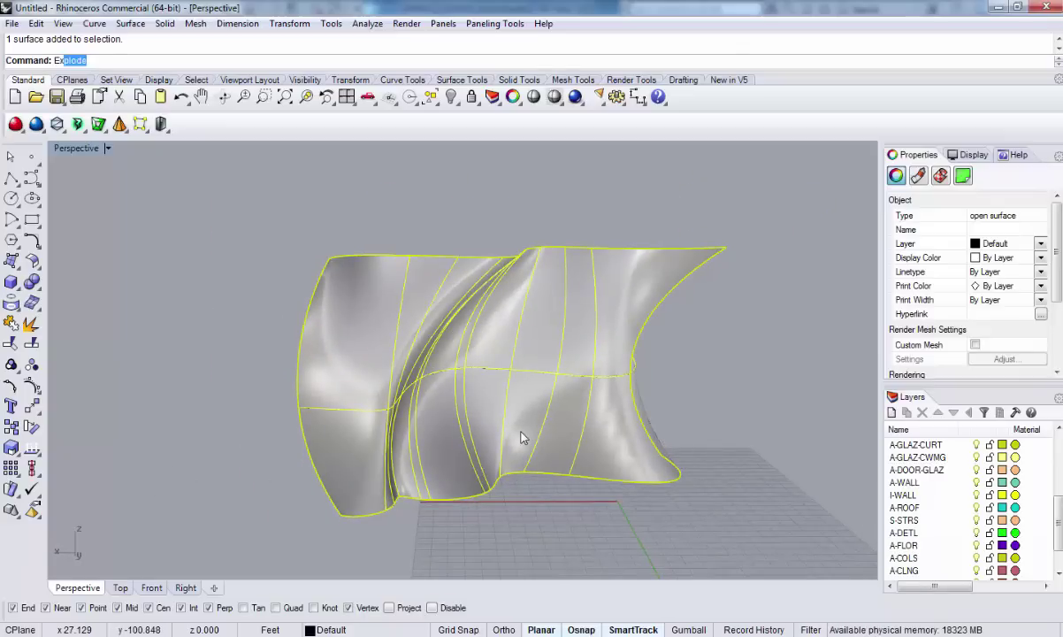
key(Return)
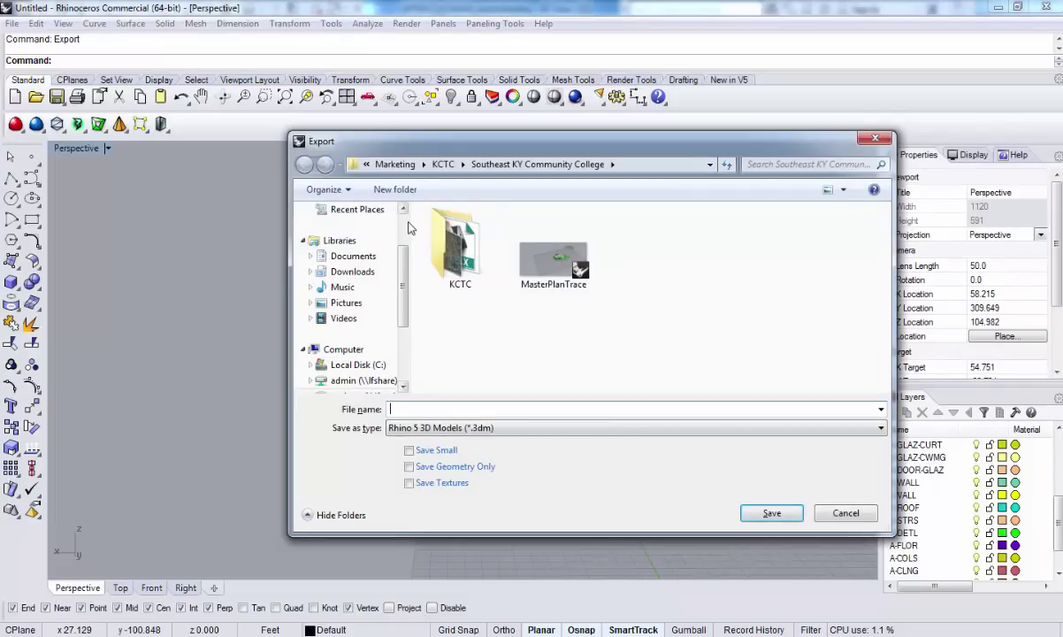
scroll(381, 230, up, 2)
click(345, 247)
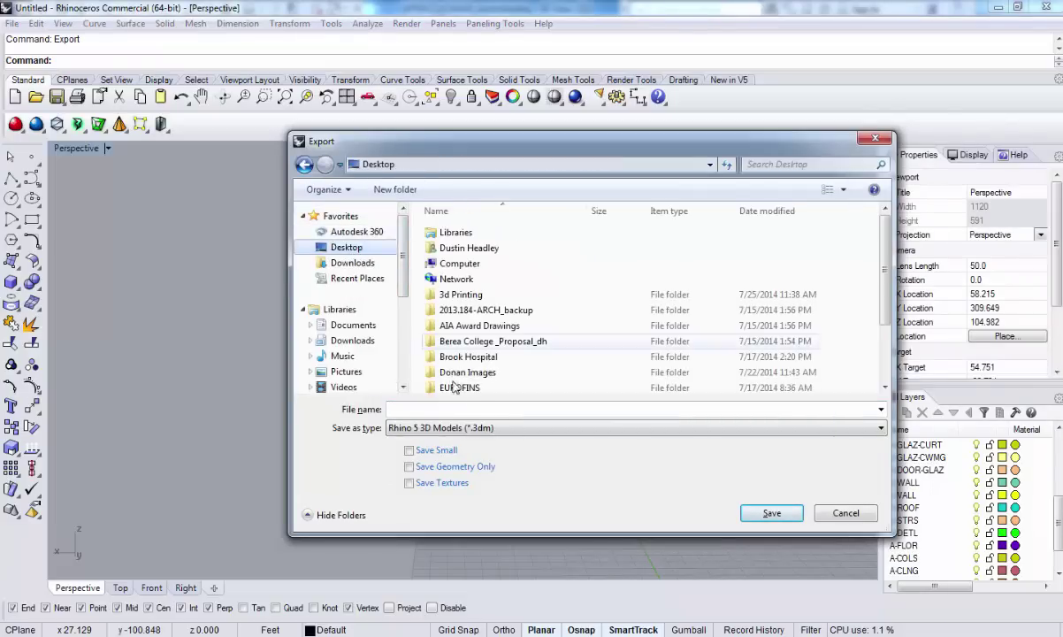
click(498, 429)
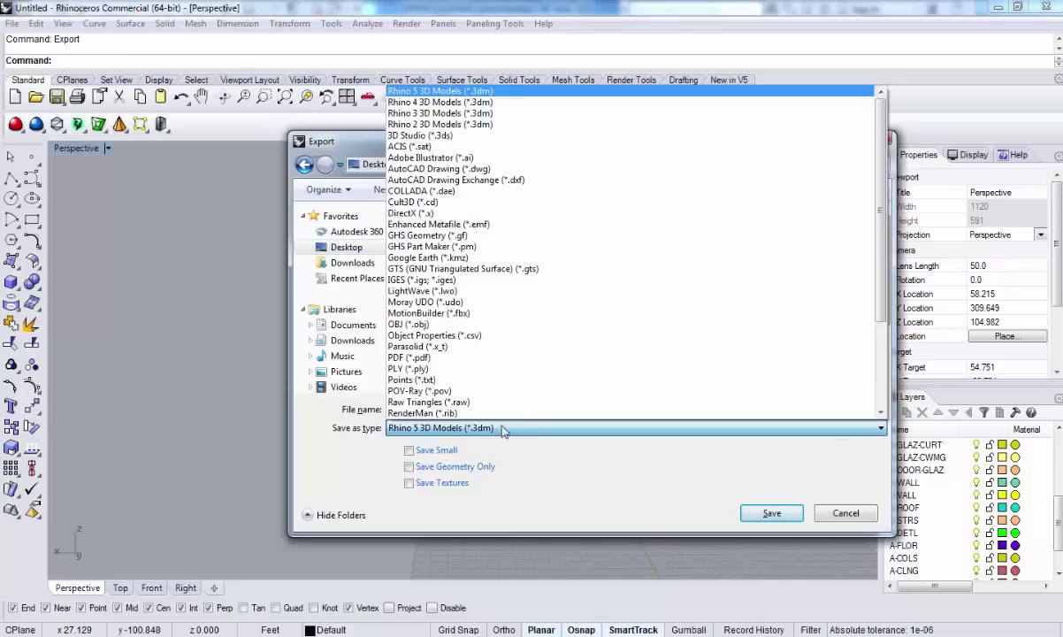
click(423, 147)
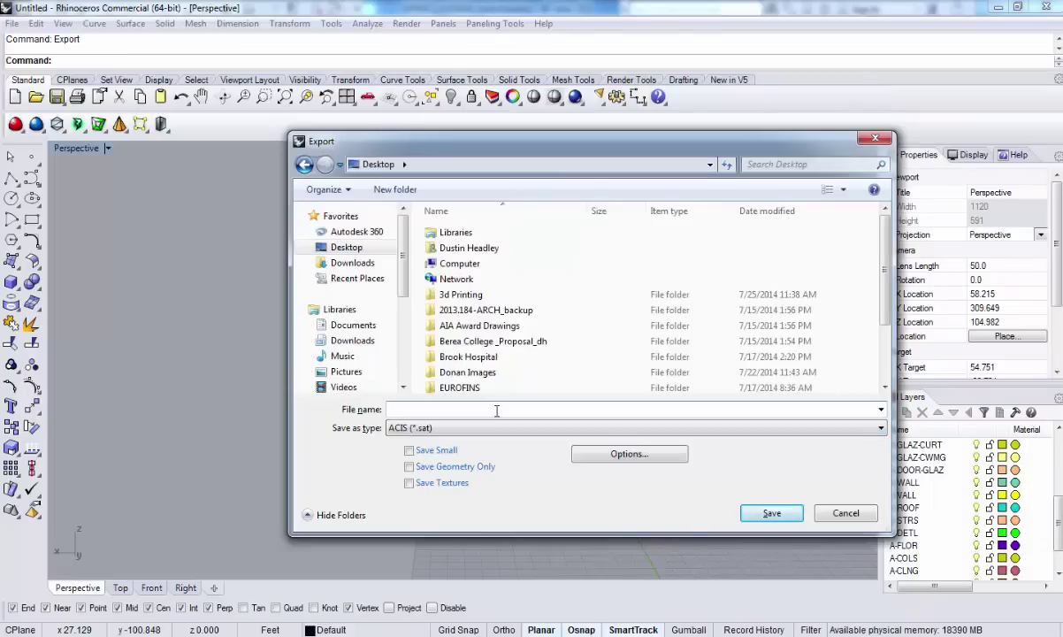
Save the file as forRevit with the default SAT options, then bring up Revit.
text(forRevit)
click(772, 514)
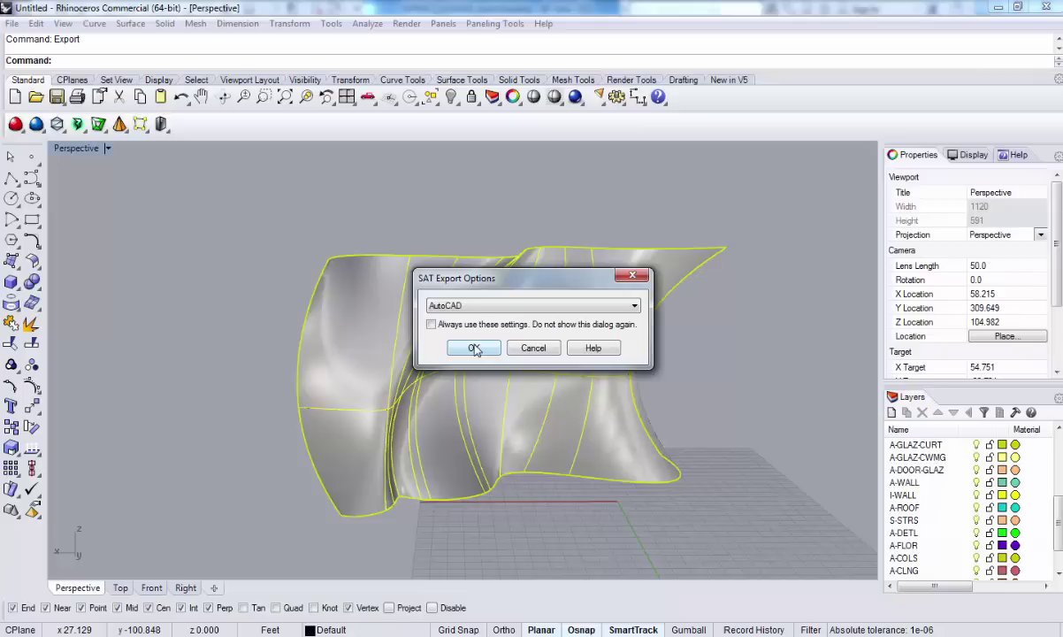
click(474, 347)
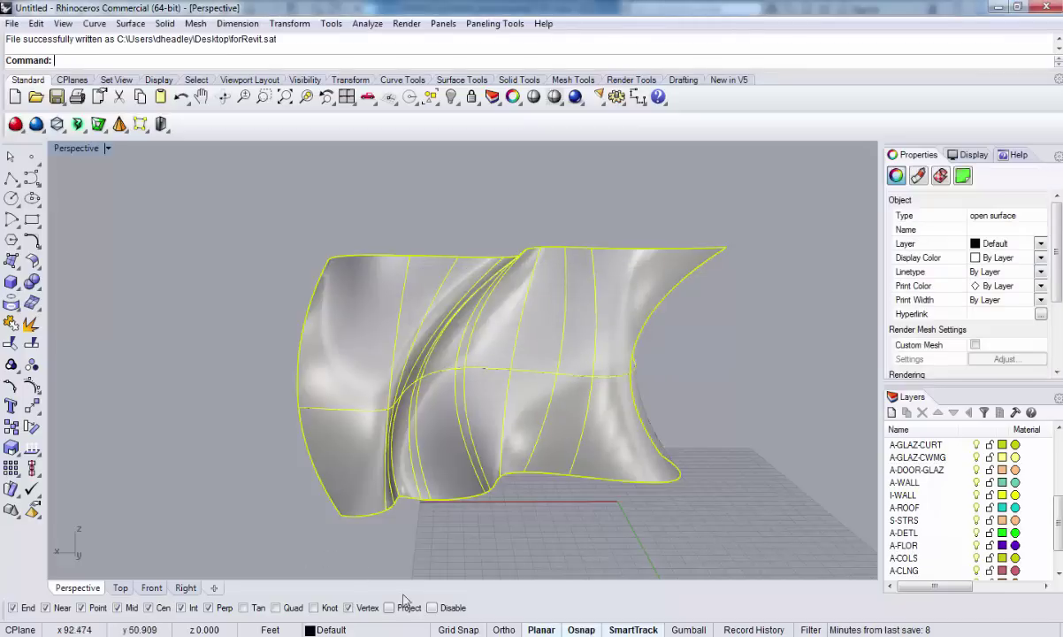
click(368, 553)
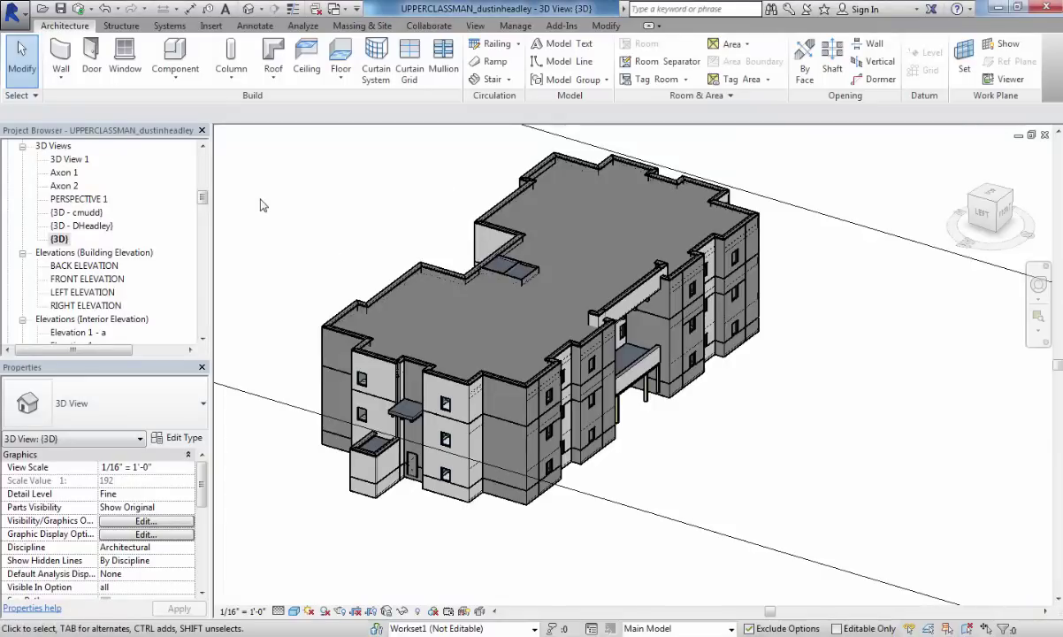
Create a new project from the Architectural Template using New > Project.
click(19, 16)
click(44, 67)
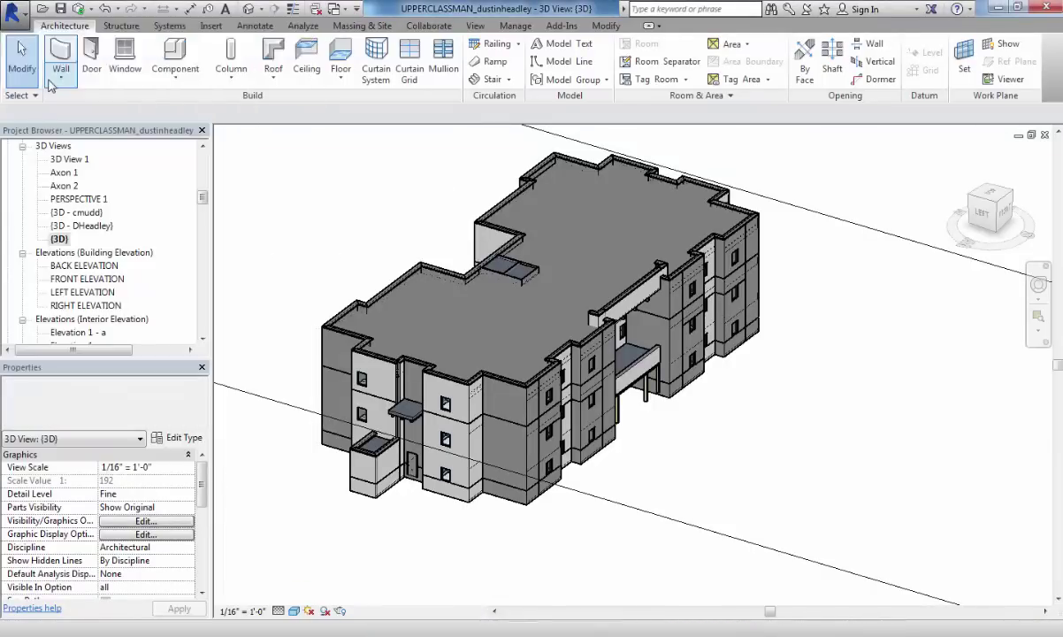
click(522, 294)
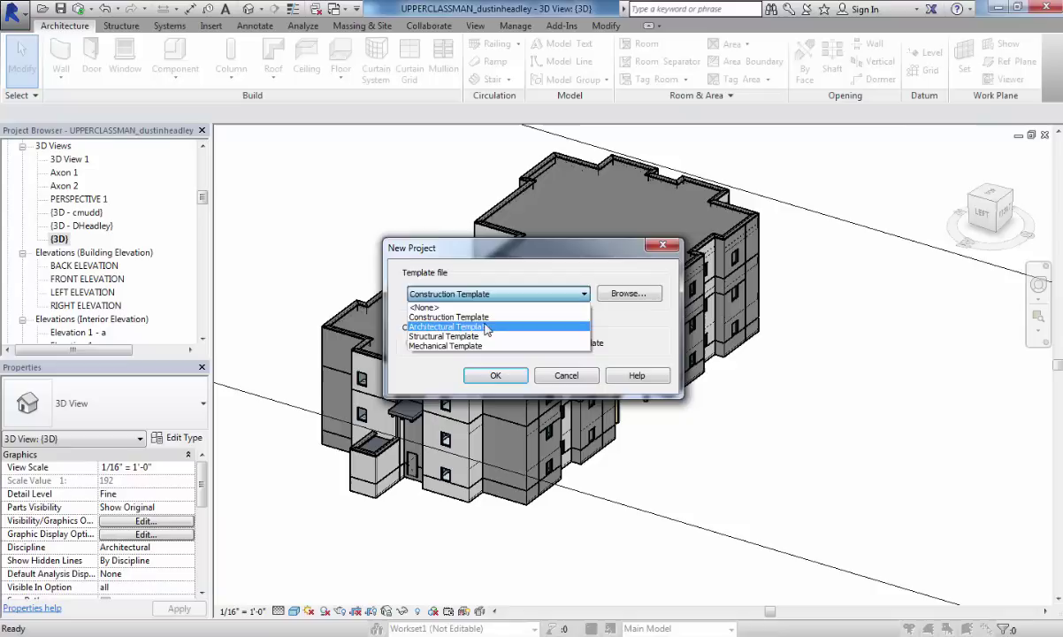
click(485, 329)
click(496, 376)
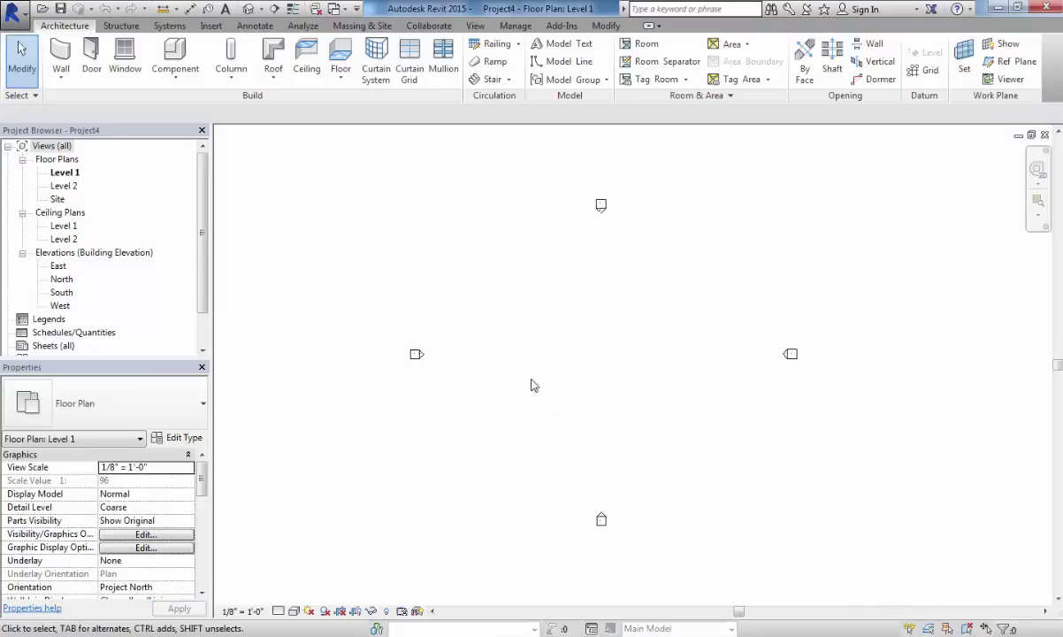
Create an in-place mass named CustomWall from the Massing & Site tools.
right_click(497, 355)
click(531, 474)
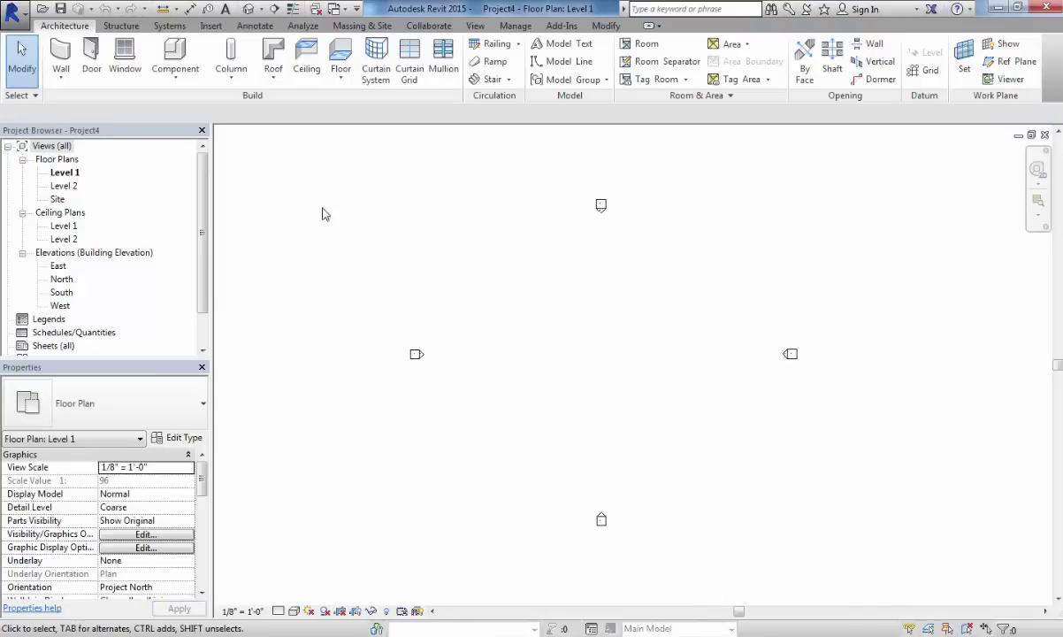
click(362, 26)
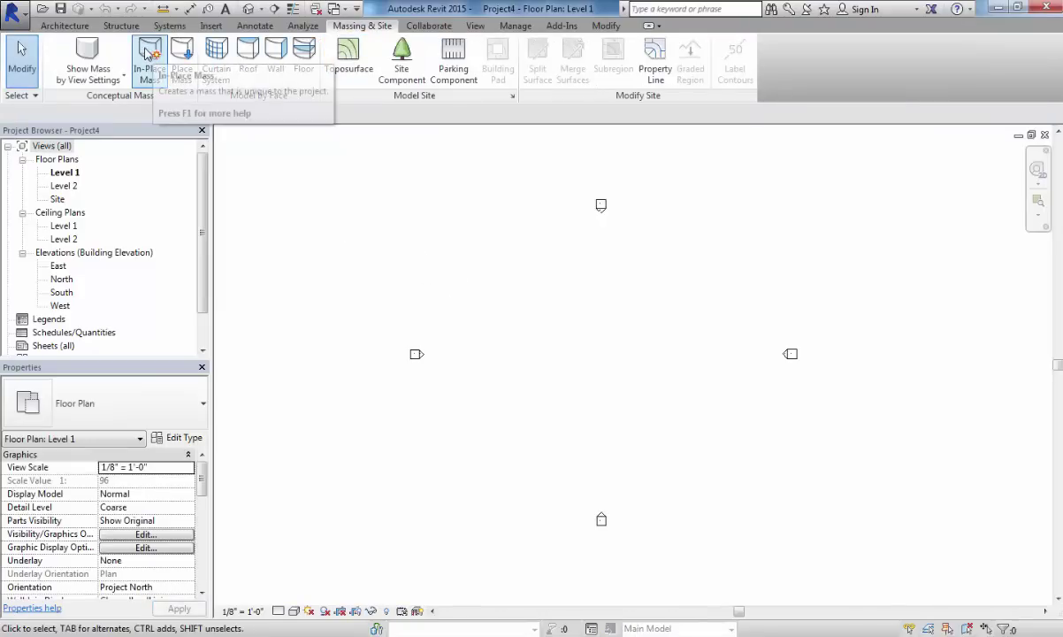
click(151, 60)
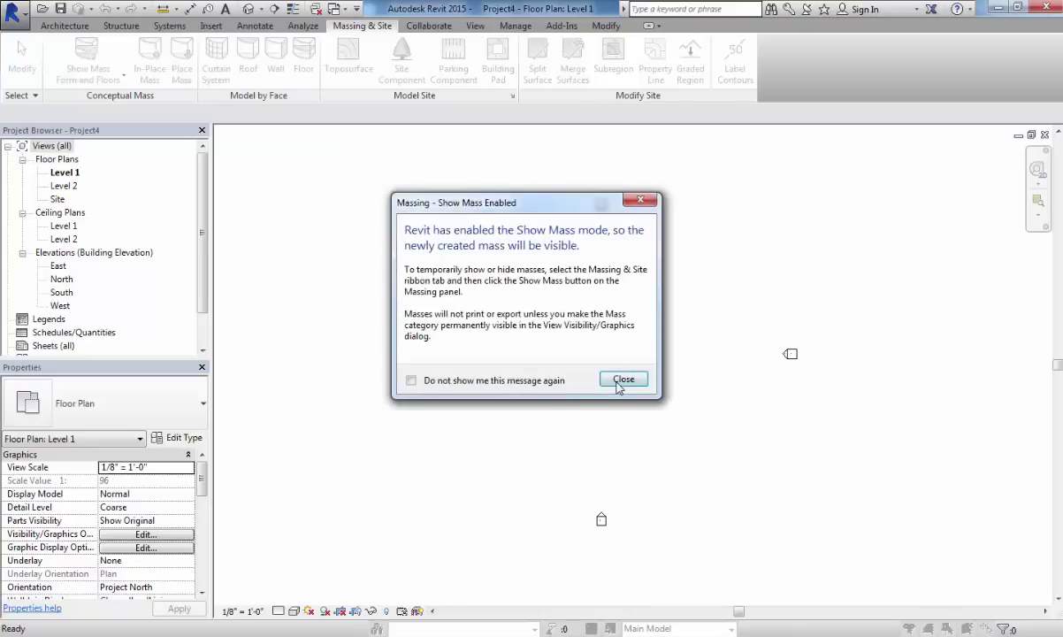
click(621, 382)
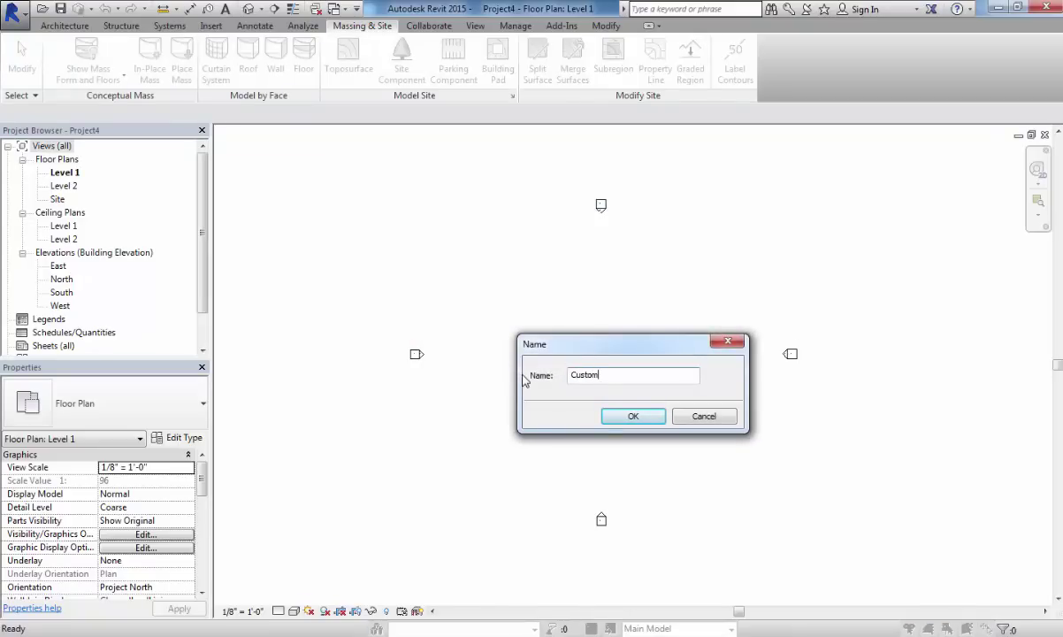
text(CustomWall)
key(Return)
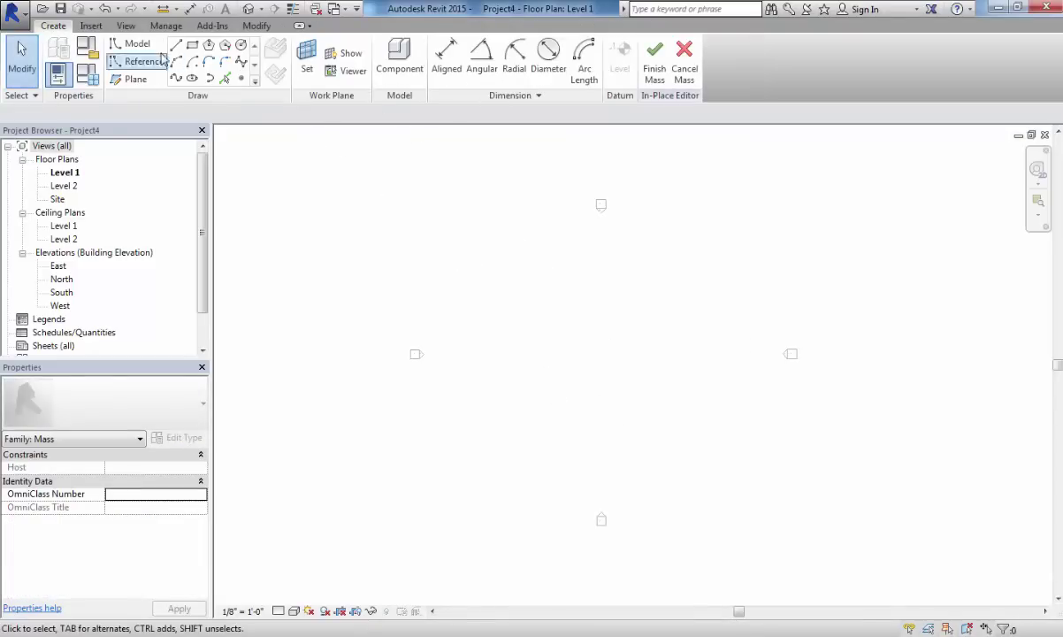
Import forRevit.sat from the Desktop via Import CAD, filtering to ACIS SAT Files.
click(94, 27)
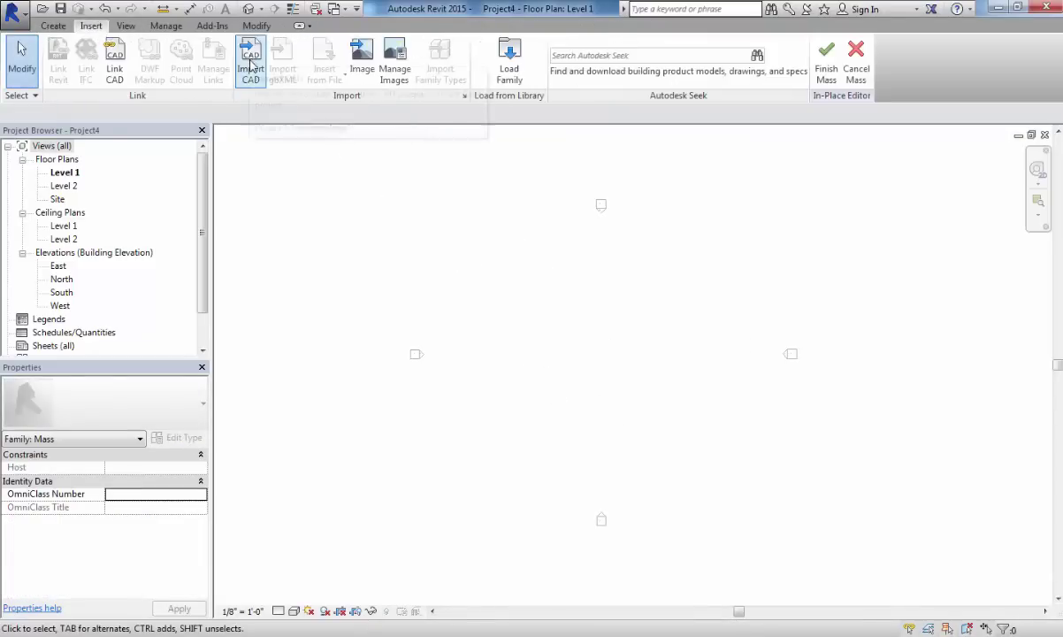
click(249, 63)
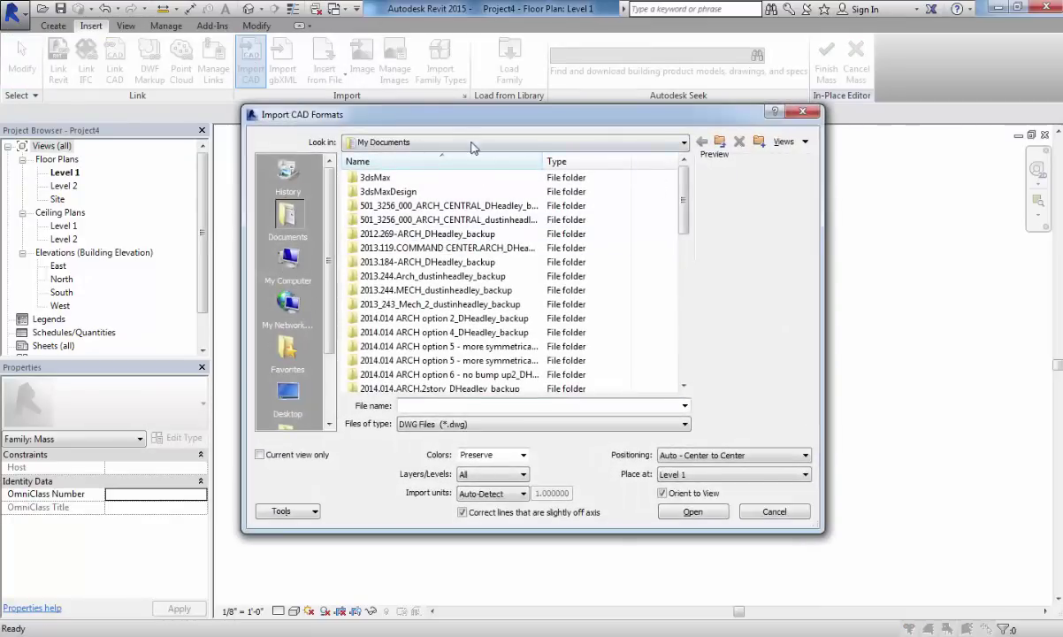
click(447, 142)
click(398, 157)
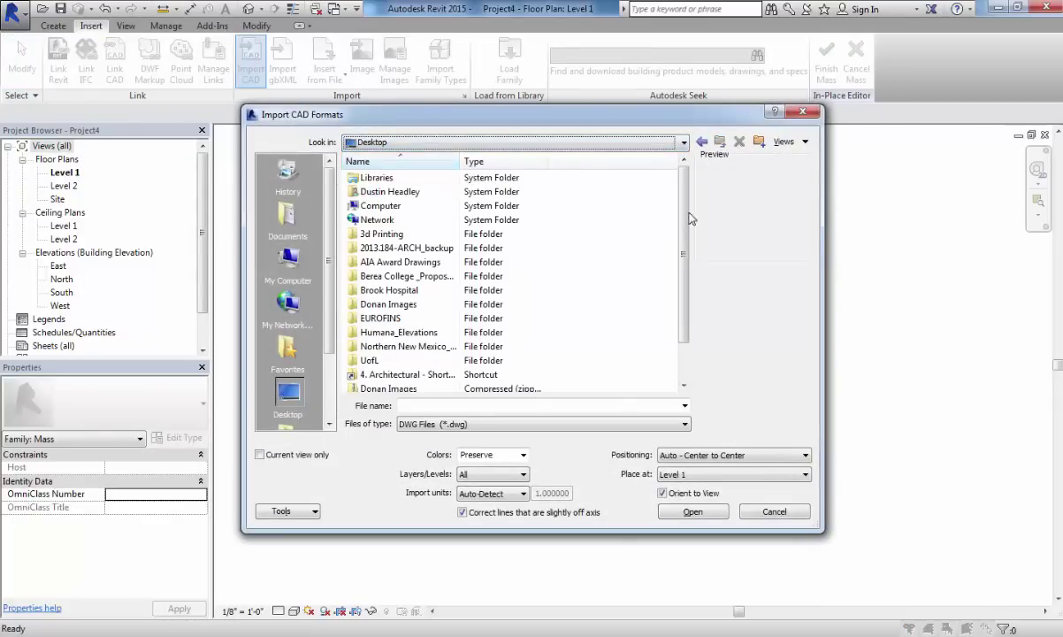
scroll(646, 221, down, 1)
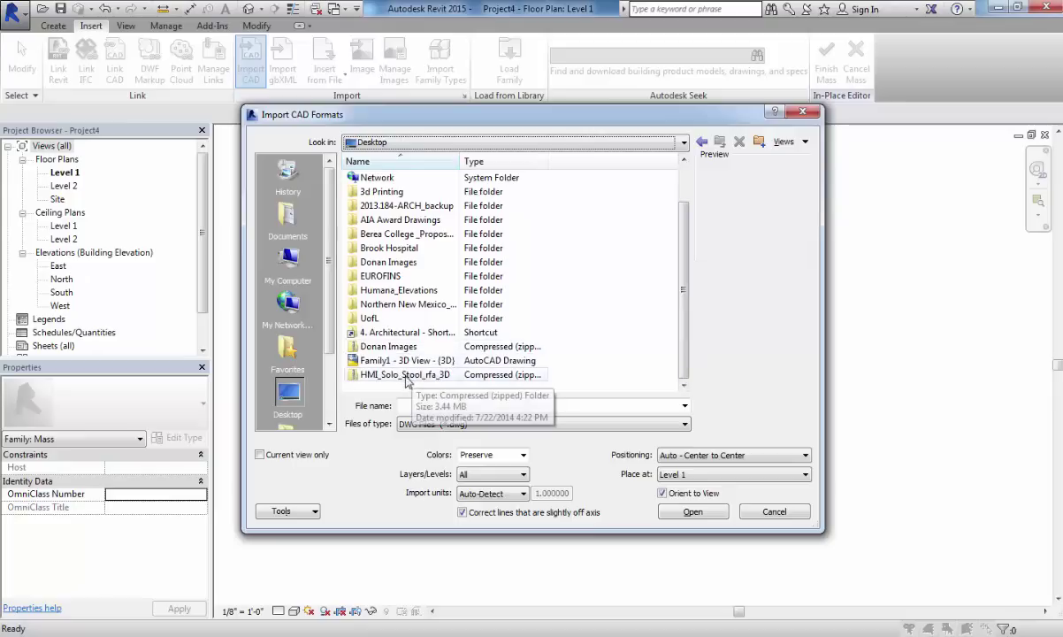
click(462, 424)
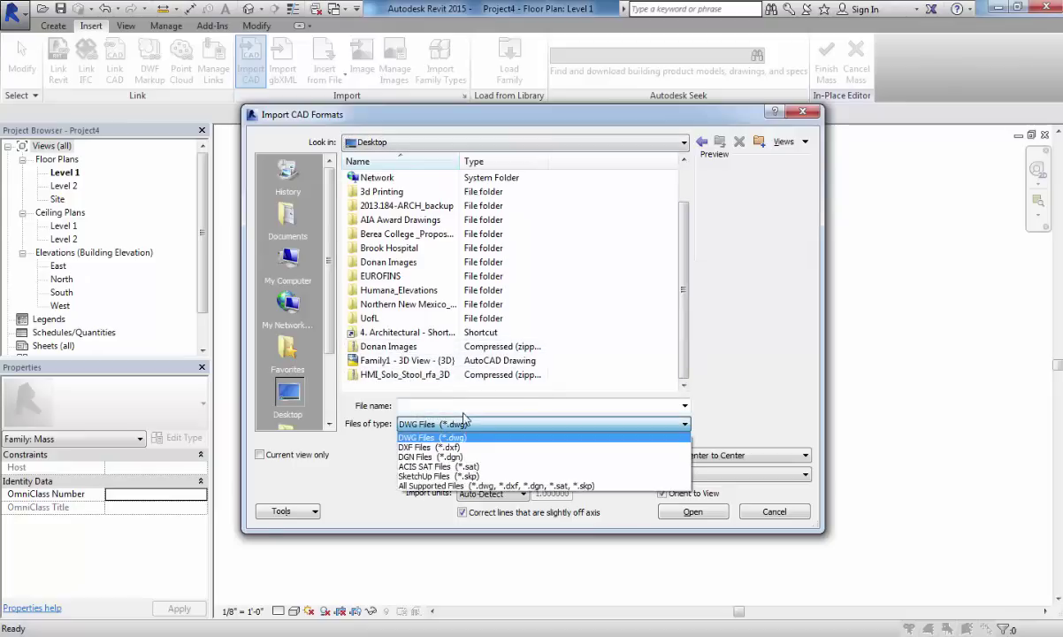
click(438, 467)
scroll(677, 274, down, 1)
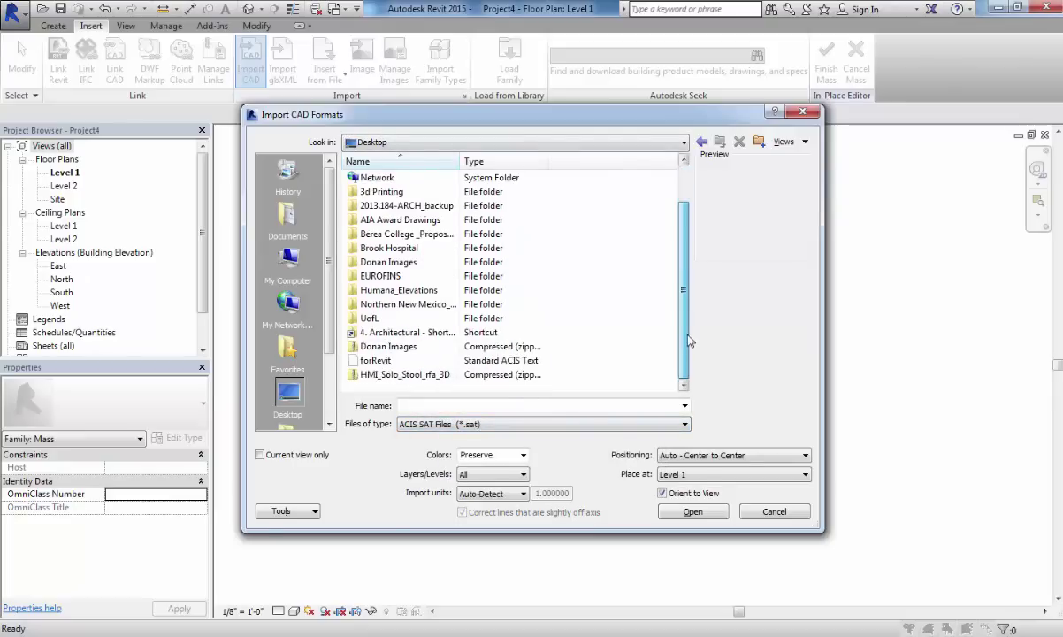
double_click(389, 360)
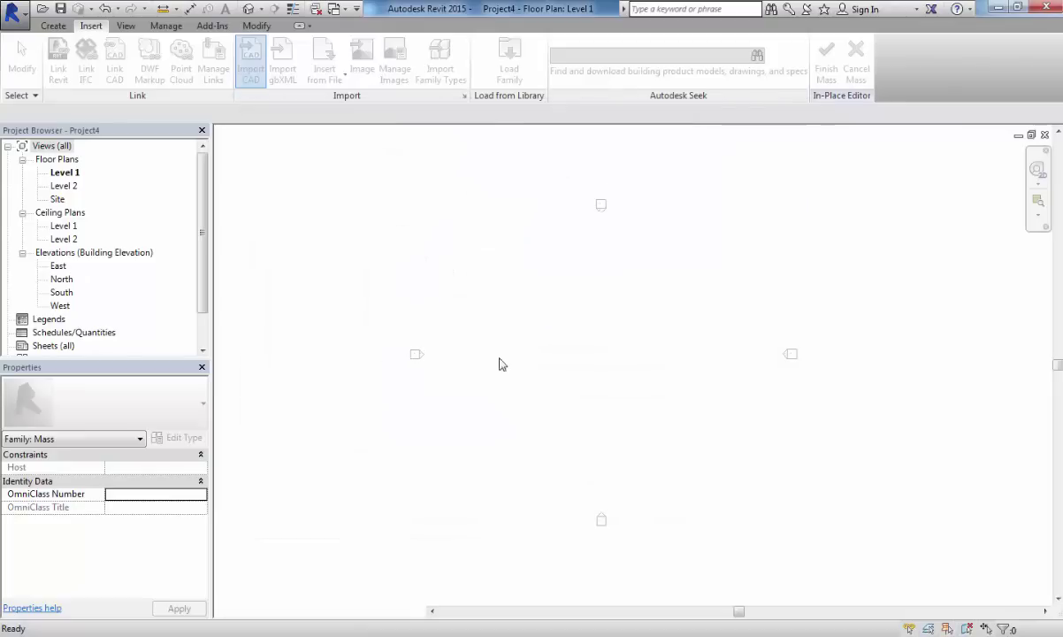
Place the imported surface, check it in 3D, and finish the mass past the mesh warning.
click(588, 404)
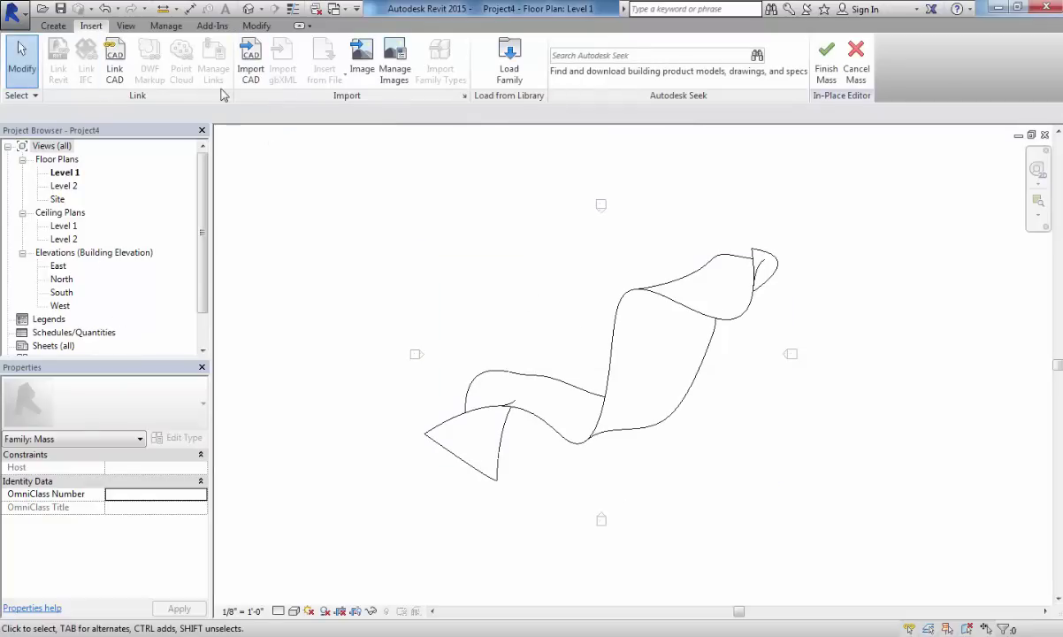
key(3)
key(d)
shift+middle_drag(411, 319, 191, 310)
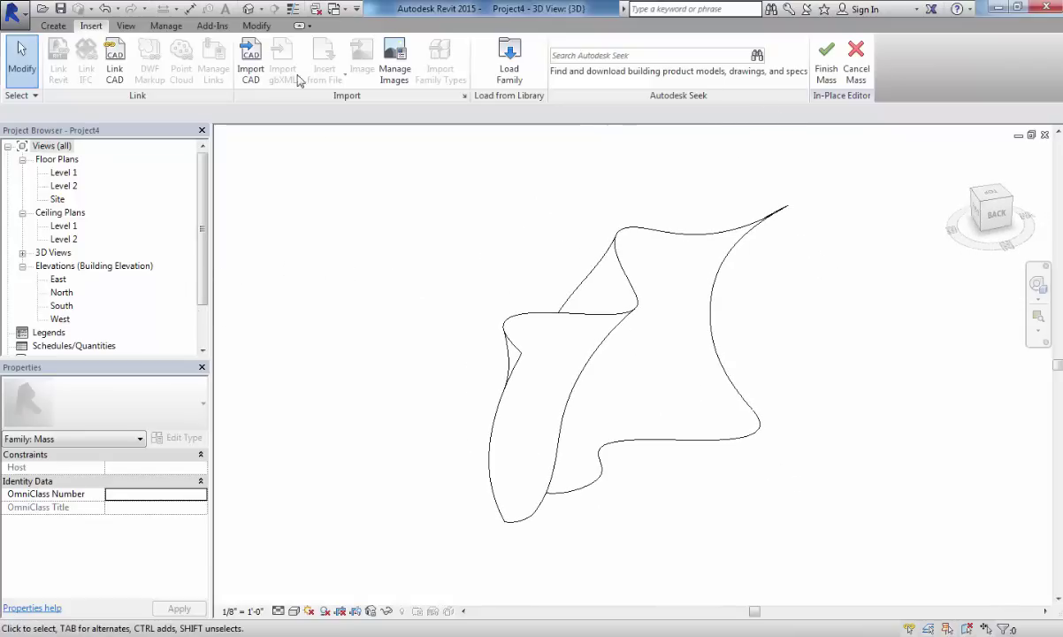
click(825, 67)
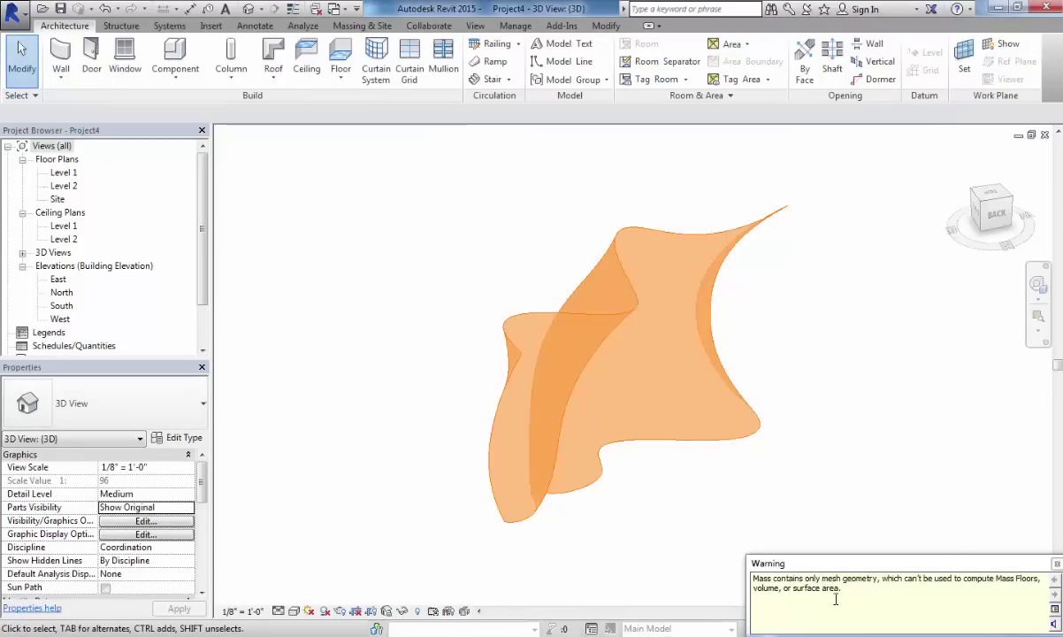
click(1056, 564)
View the mass in the Level 1 plan, then return to the default (3D) view.
mouse_move(788, 473)
shift+middle_down()
mouse_move(741, 489)
mouse_move(802, 474)
mouse_move(705, 448)
shift+middle_up()
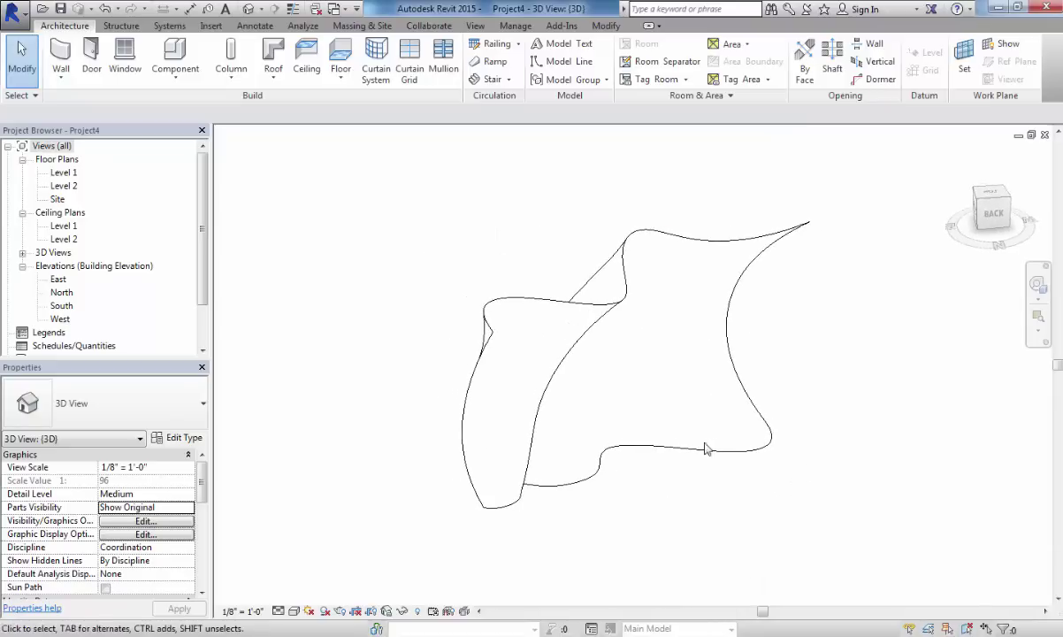
double_click(63, 172)
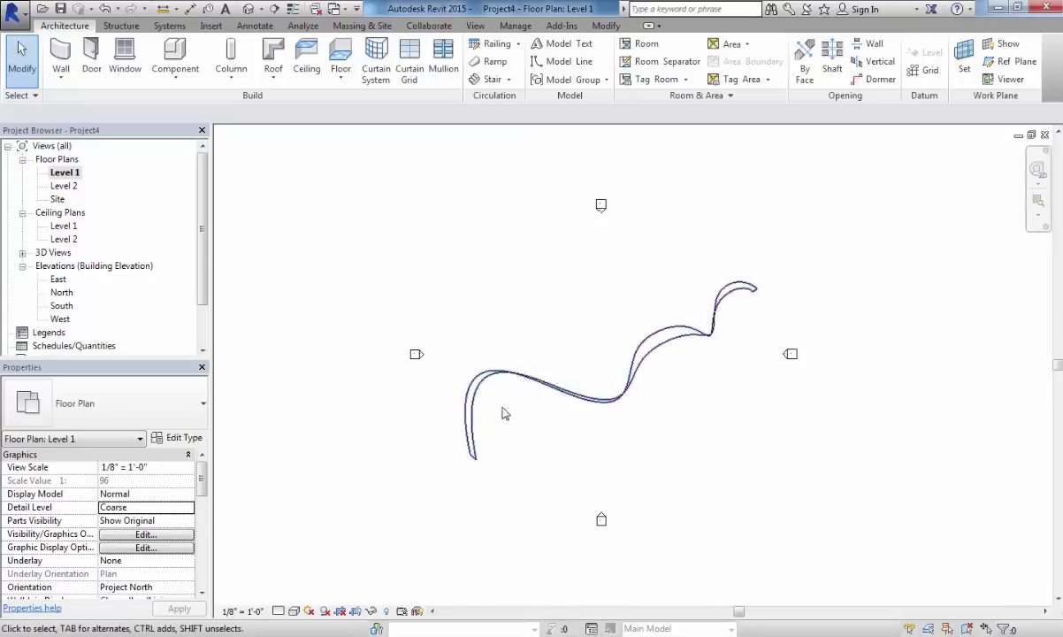
click(19, 253)
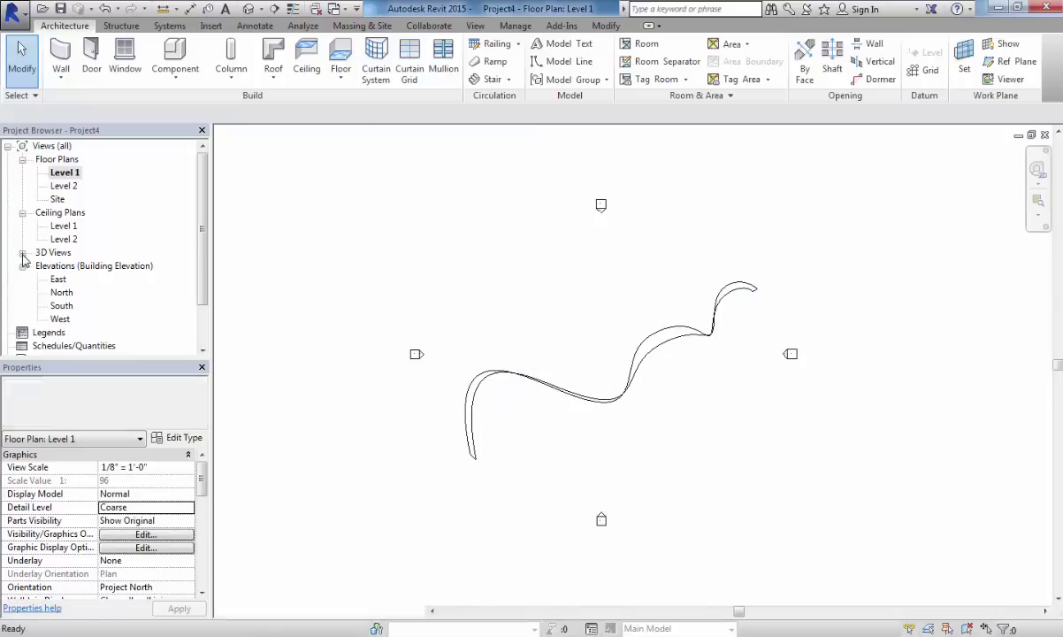
double_click(58, 265)
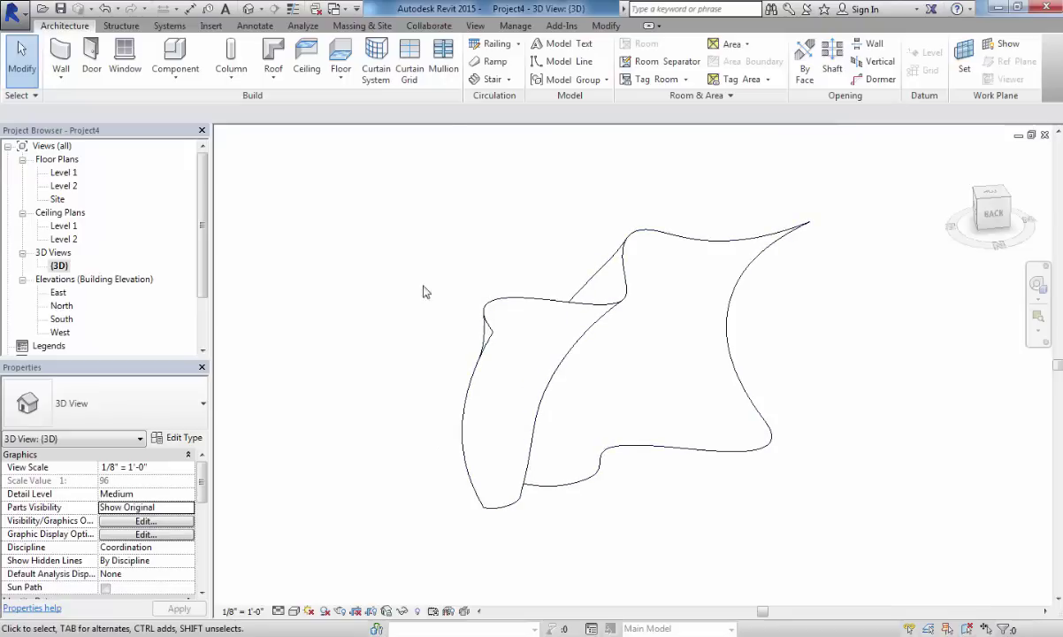
click(62, 76)
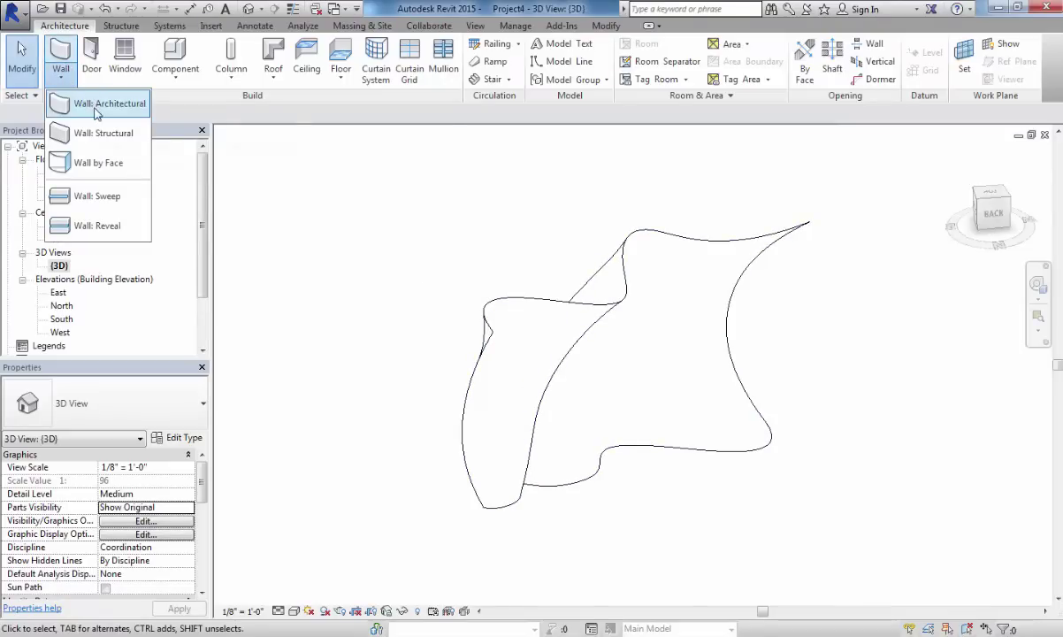
Use Wall by Face to pick the wavy CustomWall mass face as the wall host.
click(87, 164)
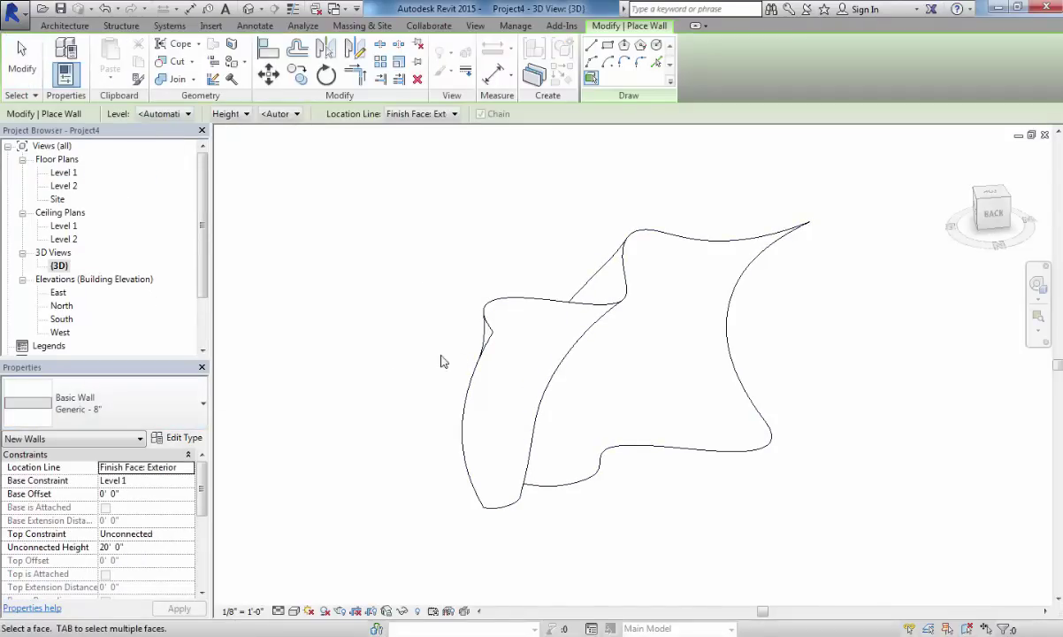
click(582, 419)
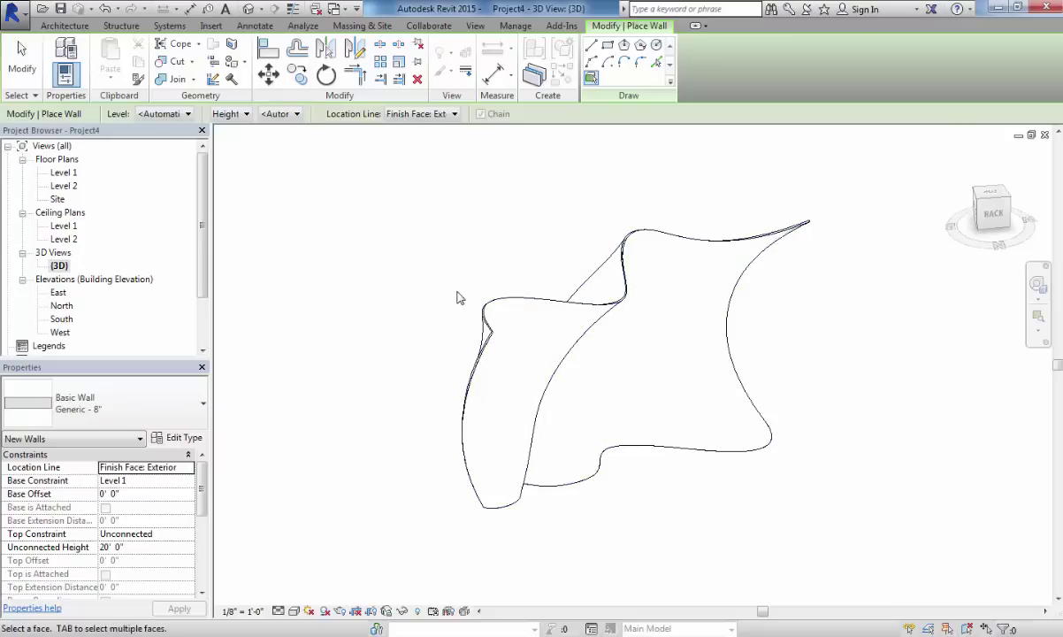
scroll(462, 299, up, 5)
shift+middle_drag(568, 381, 491, 330)
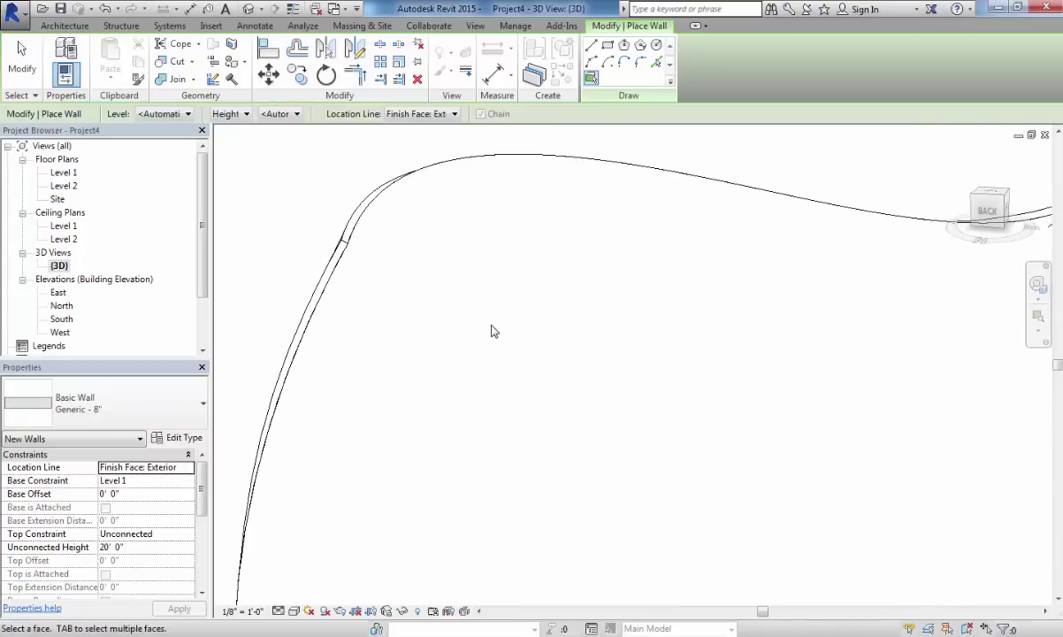
scroll(622, 390, down, 4)
right_click(641, 394)
key(Escape)
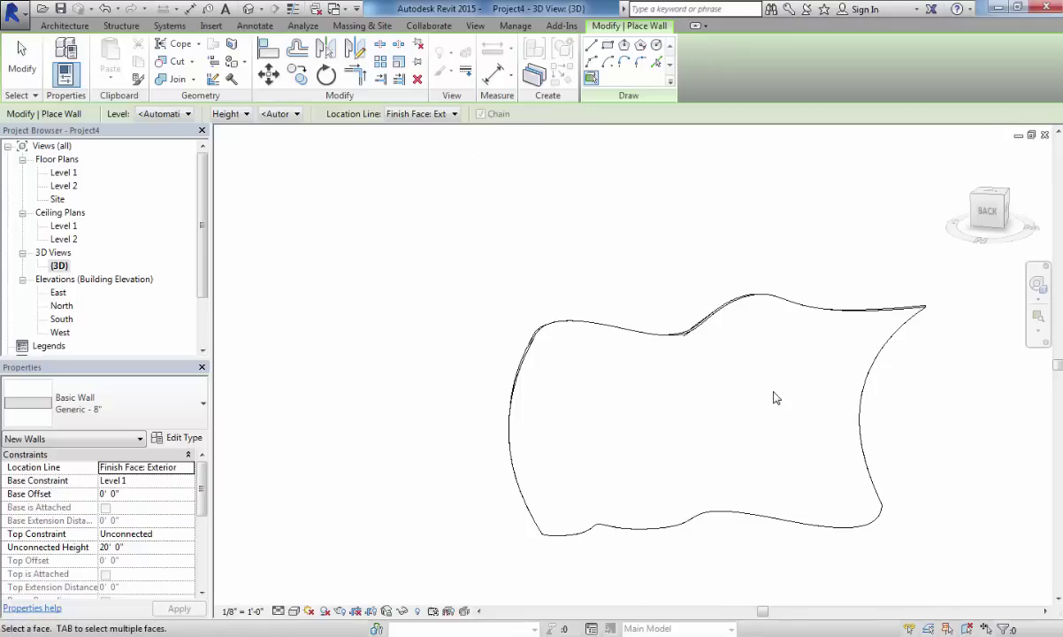
Place the Generic - 8" wall on the chosen mass face and finish wall placement.
shift+middle_drag(903, 443, 774, 392)
scroll(776, 380, up, 5)
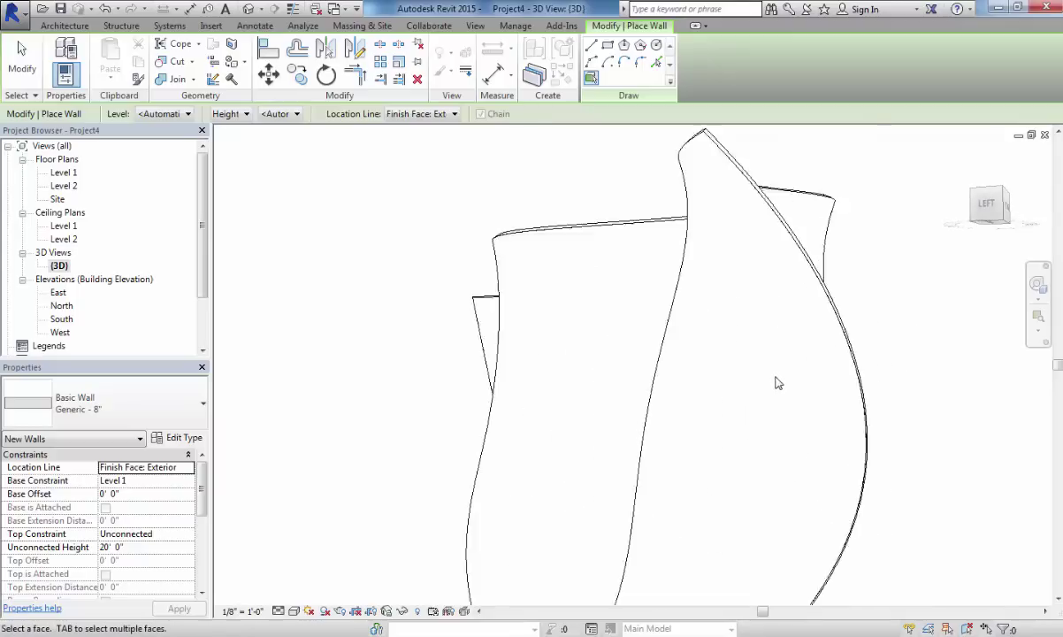
scroll(814, 309, down, 4)
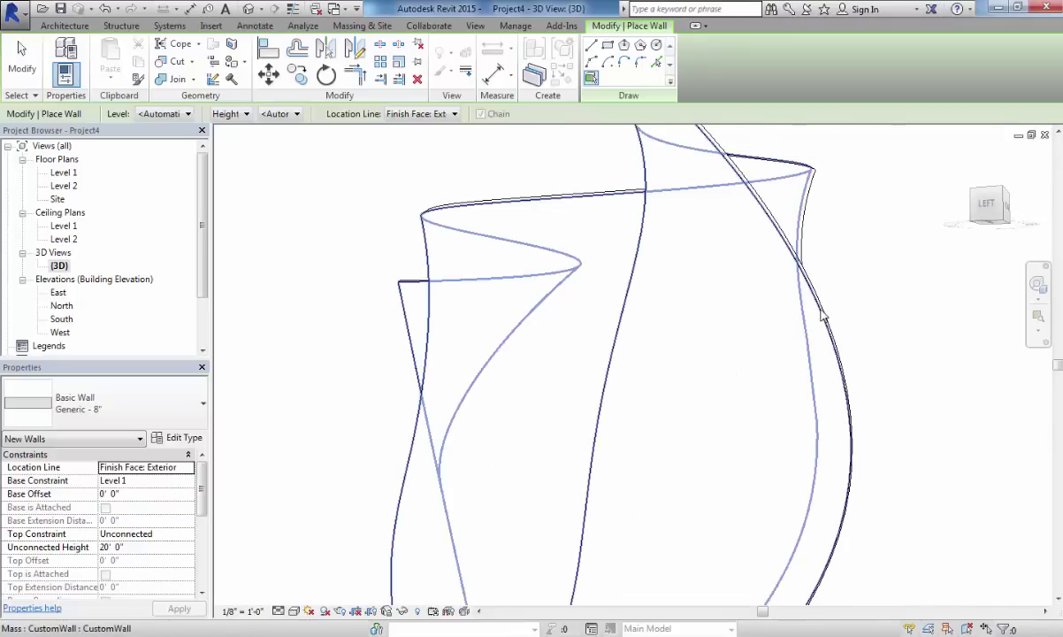
click(823, 316)
key(Escape)
scroll(823, 316, down, 3)
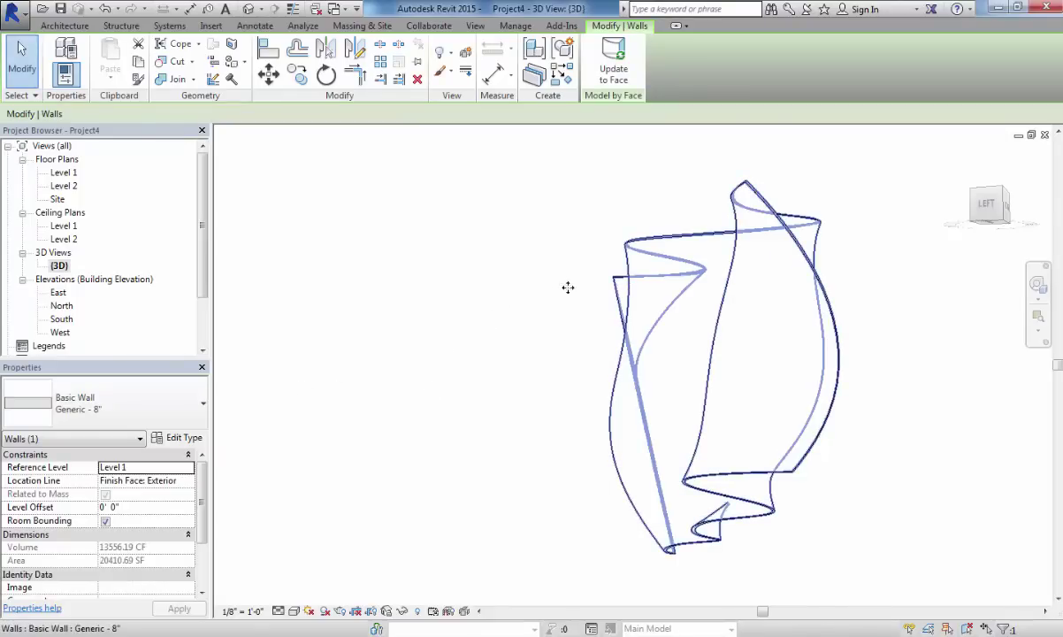
Move the wall aside, then Tab-select the chain of three shifted walls and delete them.
drag(554, 287, 477, 294)
click(458, 297)
click(804, 254)
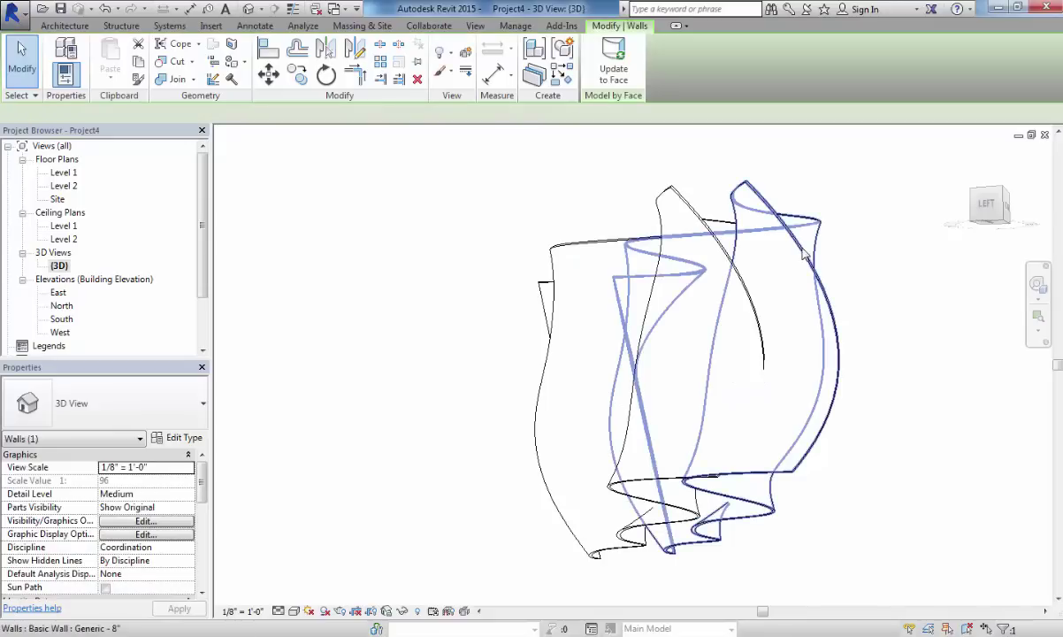
key(Escape)
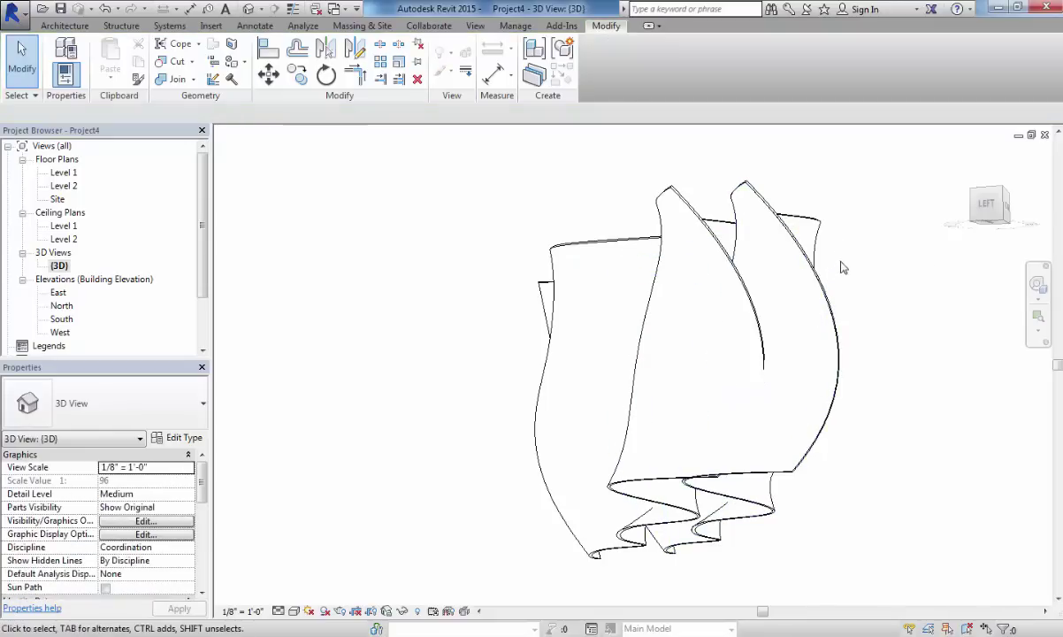
key(Tab)
click(815, 229)
key(Delete)
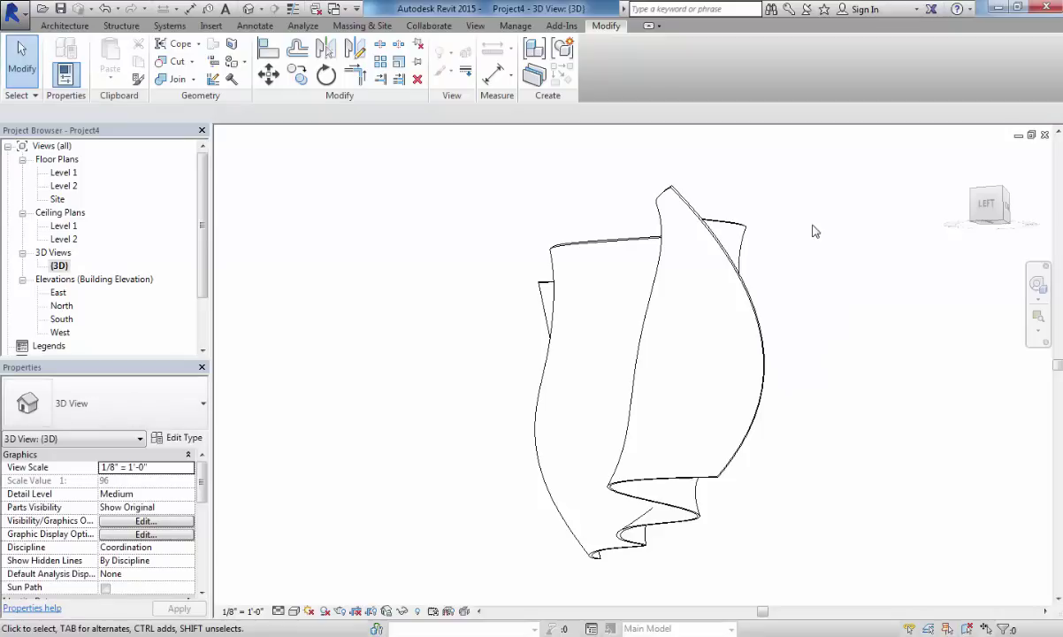
Orbit and zoom to inspect the remaining curved Generic - 8" wall from the back.
middle_drag(789, 297, 758, 435)
scroll(618, 380, down, 3)
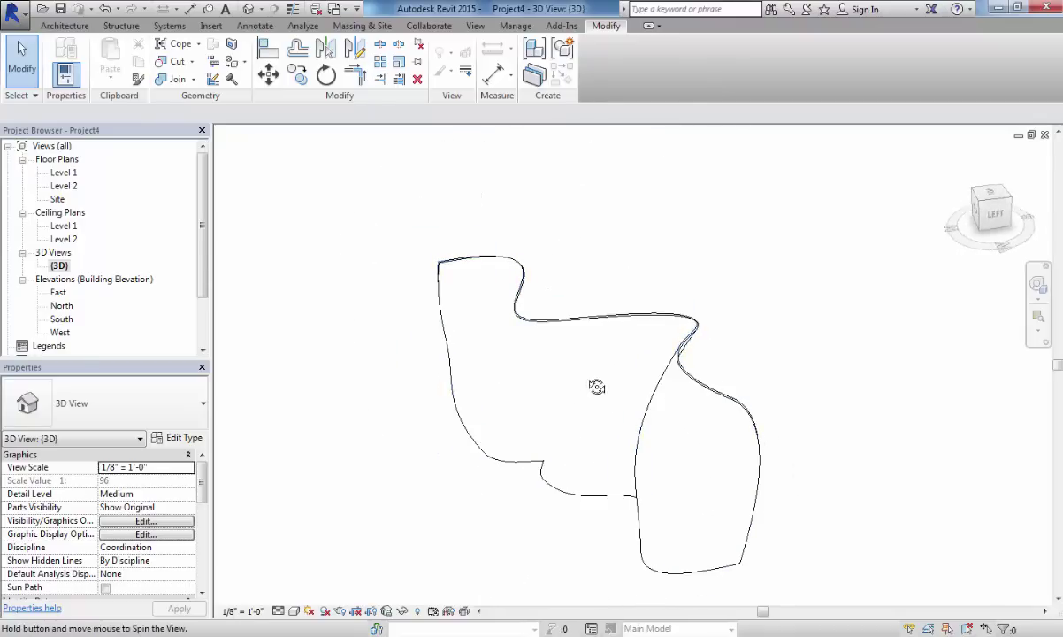
shift+middle_drag(594, 386, 750, 352)
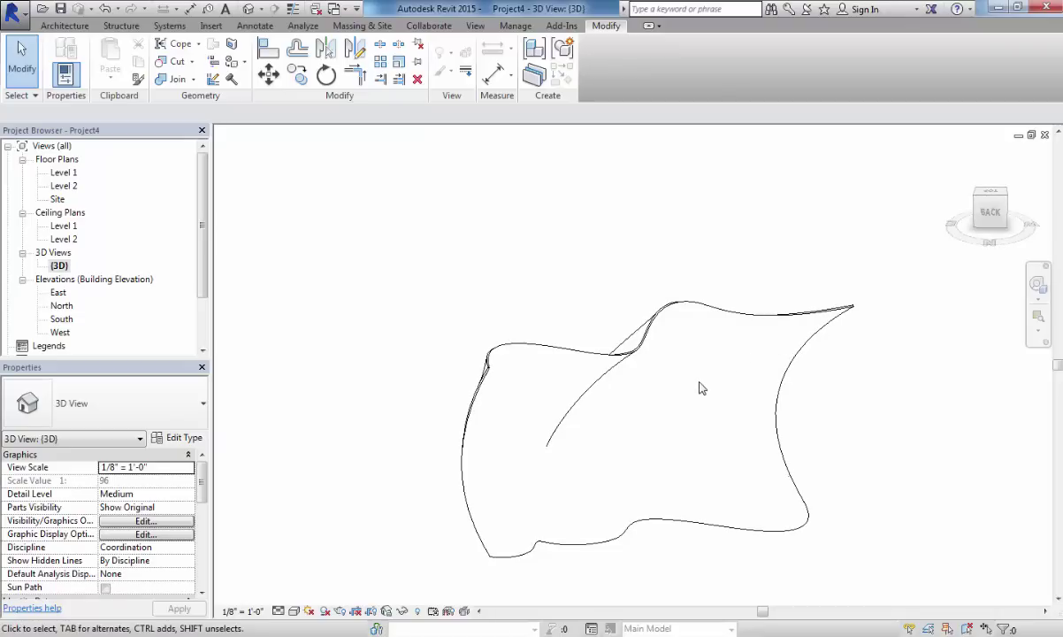
scroll(663, 408, up, 3)
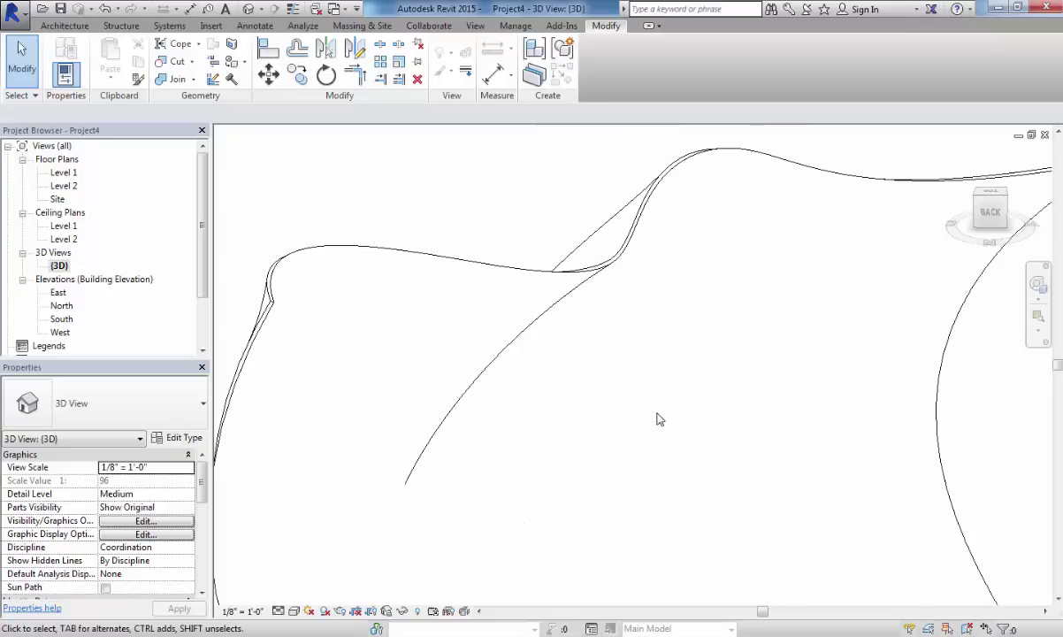
scroll(659, 401, down, 2)
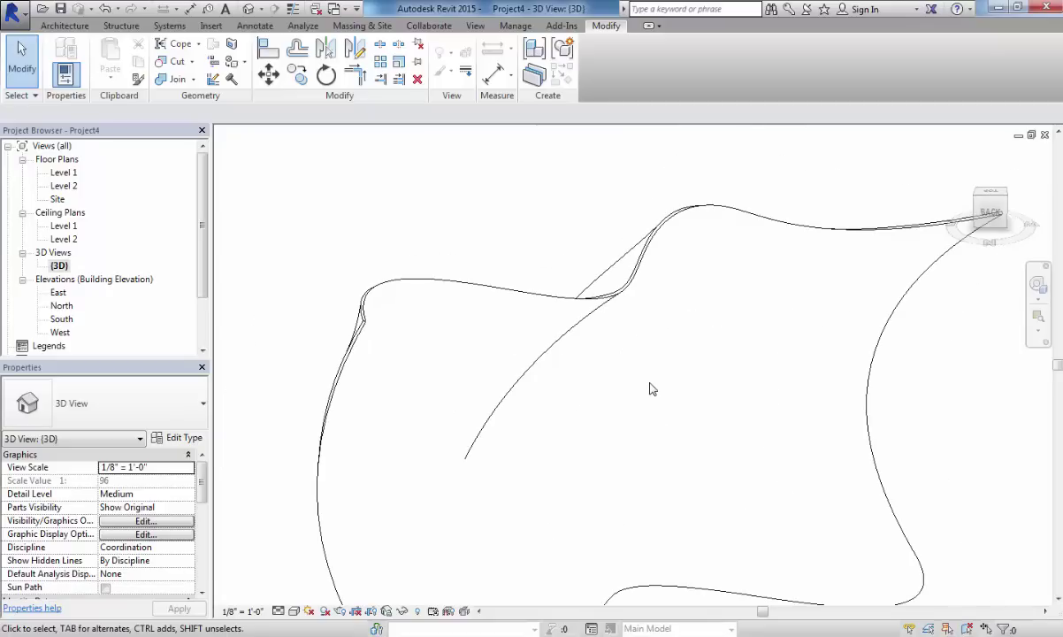
scroll(652, 400, down, 2)
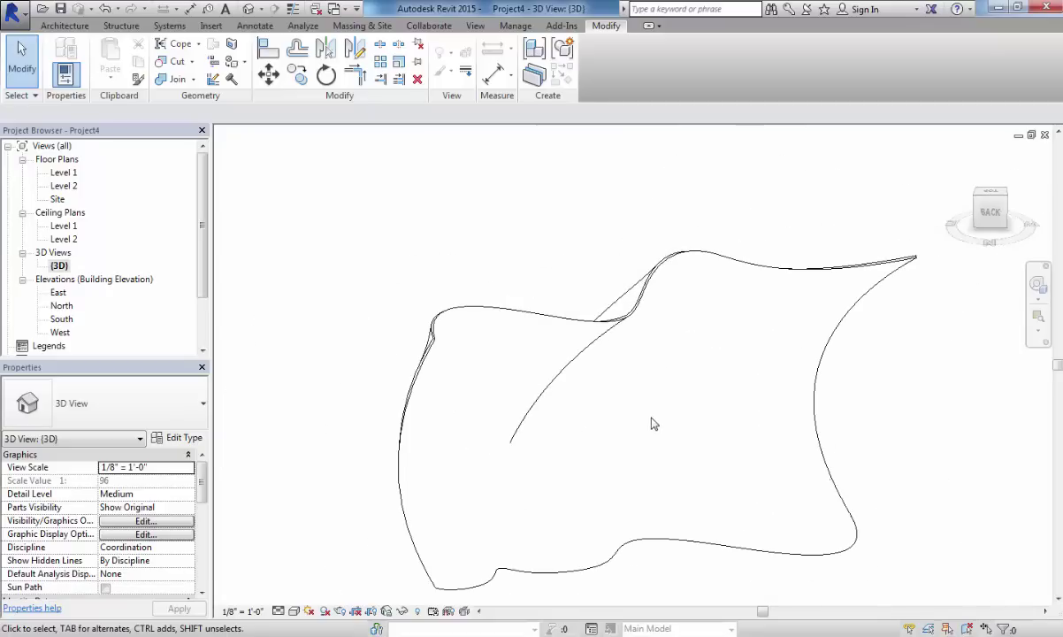